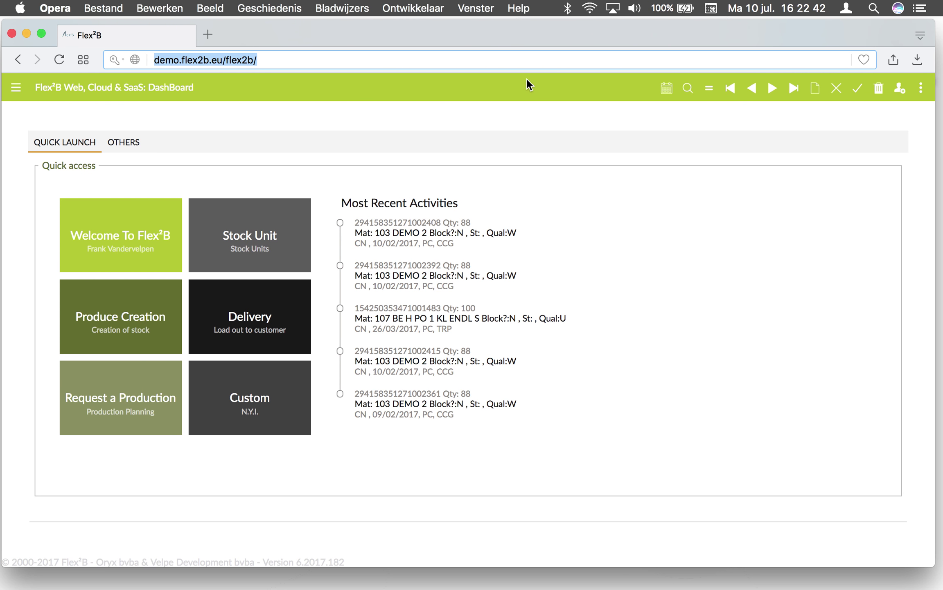
# Step: Log out of the current session and log back in with the user ID and account password
pyautogui.click(900, 88)
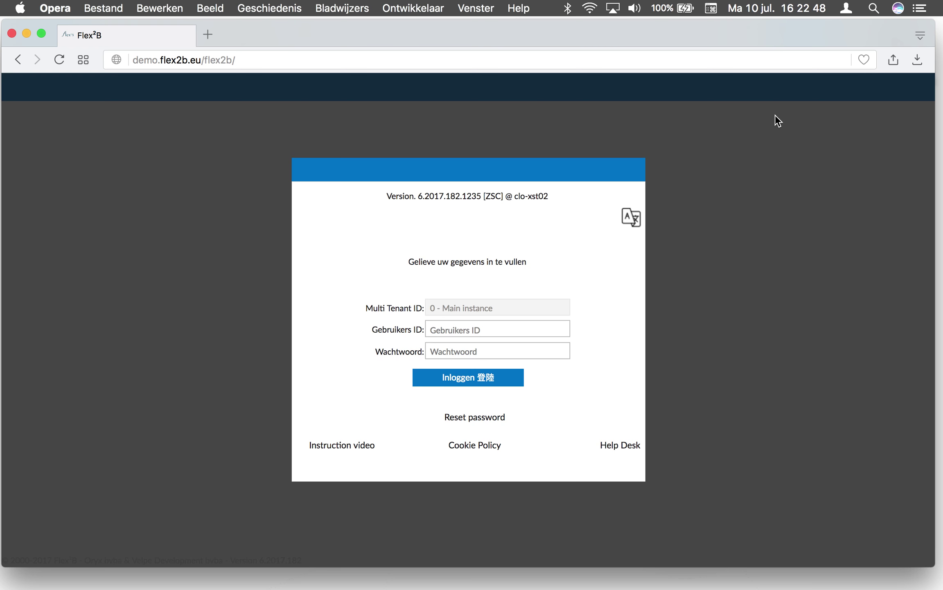
pyautogui.press('Tab')
pyautogui.write('••••')
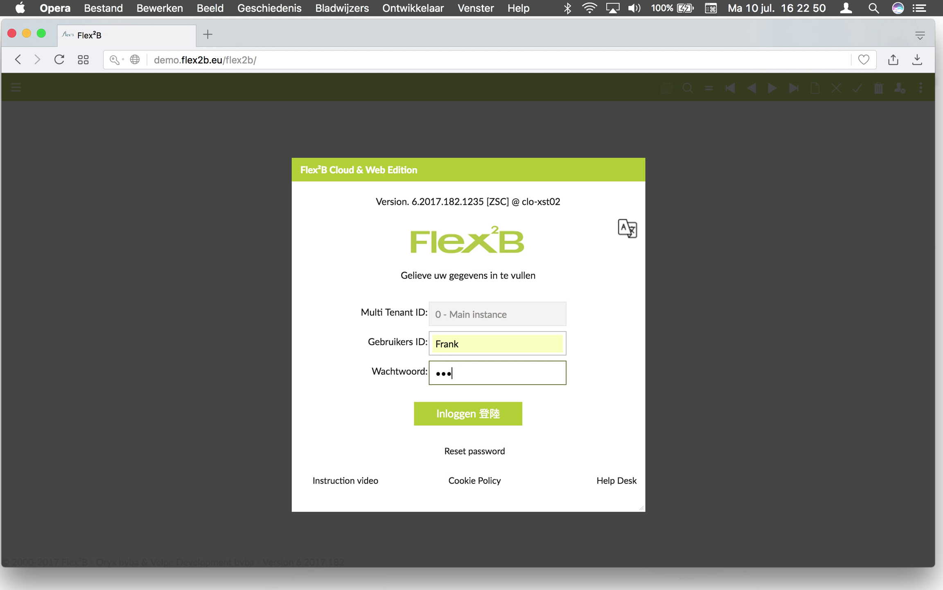
pyautogui.press('BackSpace')
pyautogui.press('BackSpace')
pyautogui.press('BackSpace')
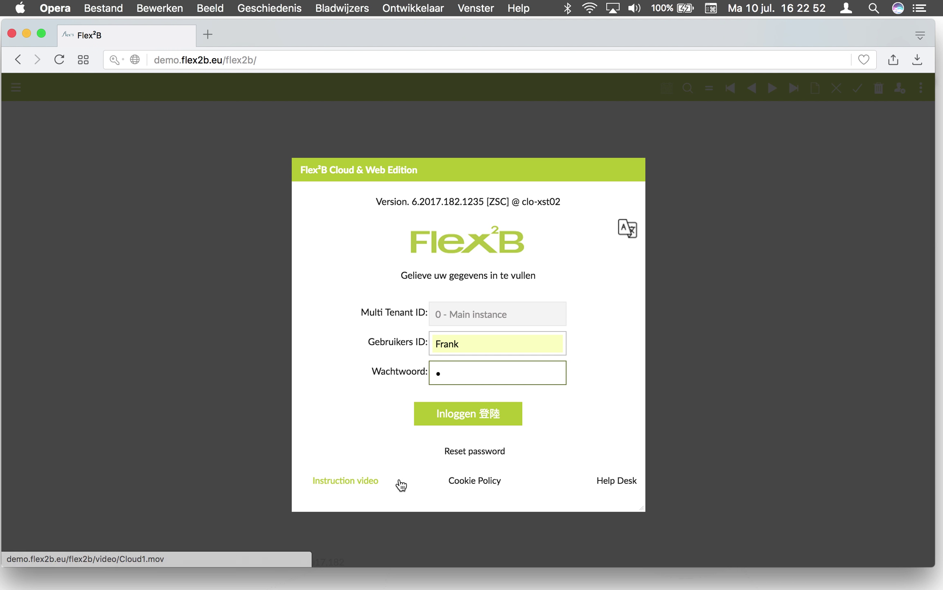
pyautogui.click(450, 416)
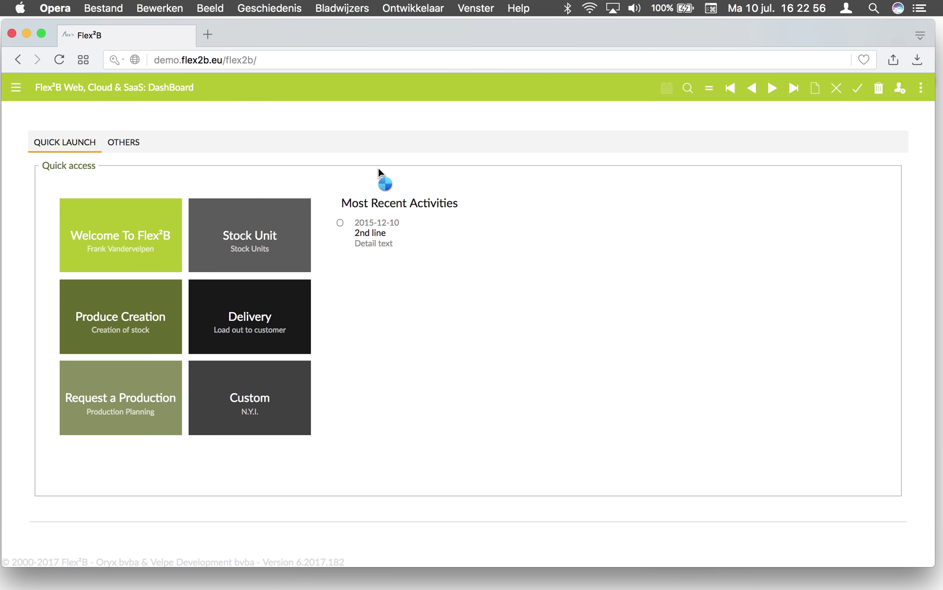
# Step: Open the Produce Creations form under Operations, SSCC Management, and switch the browser window to full screen
pyautogui.click(16, 87)
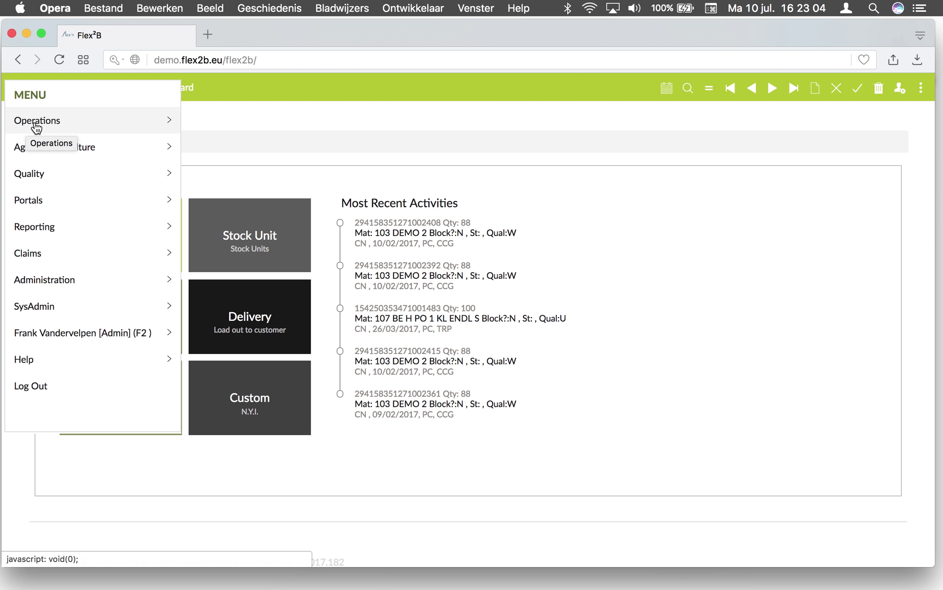
pyautogui.click(207, 115)
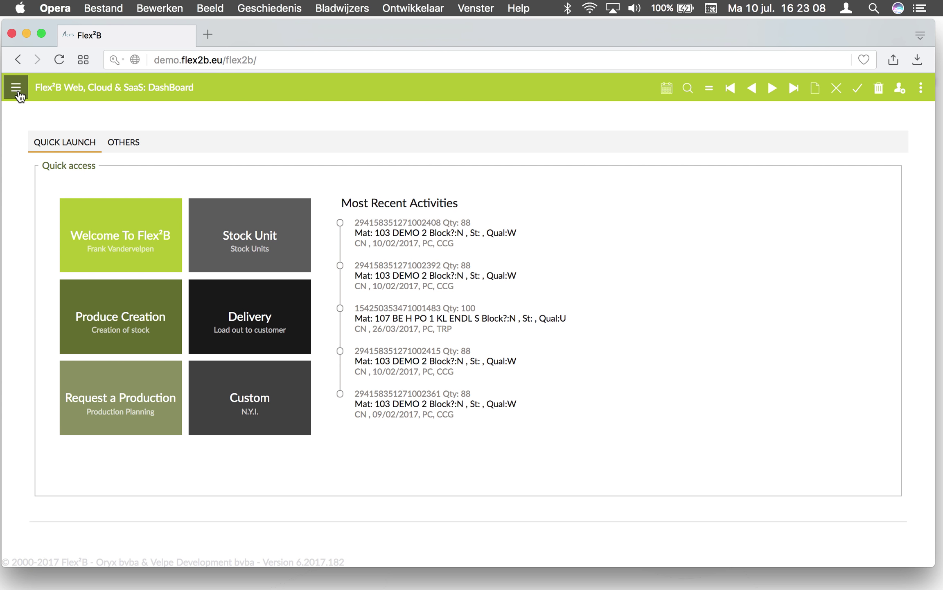
pyautogui.click(16, 91)
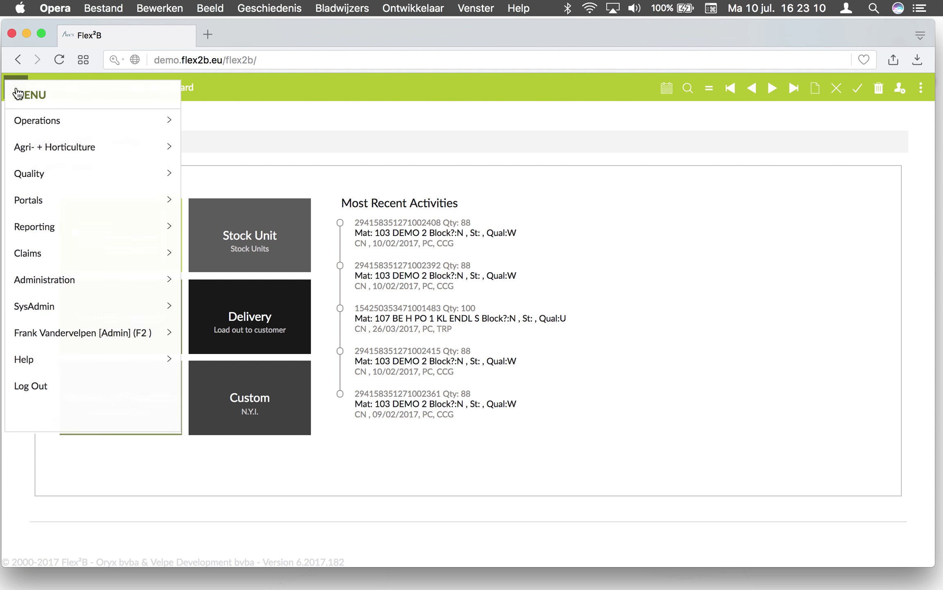
pyautogui.click(25, 128)
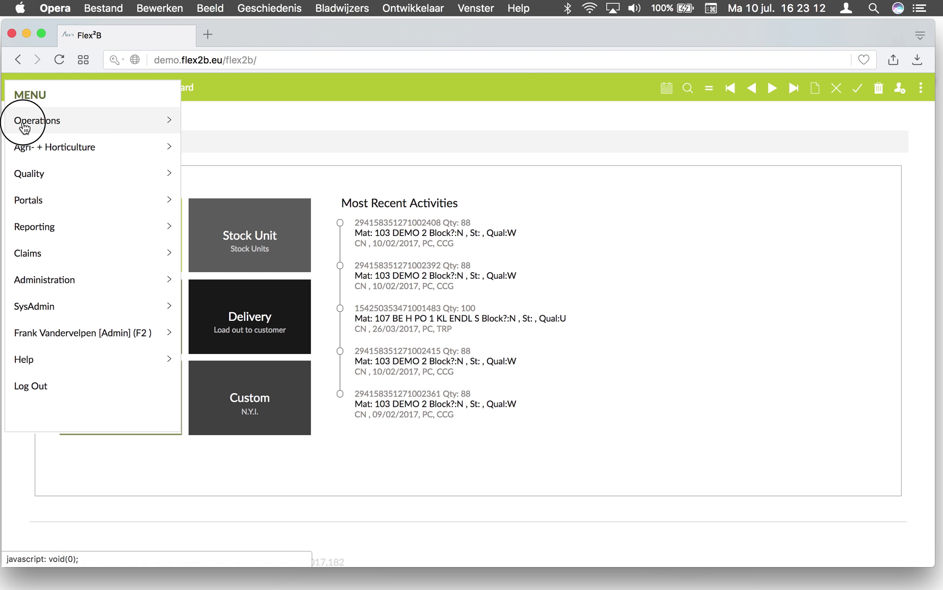
pyautogui.click(26, 144)
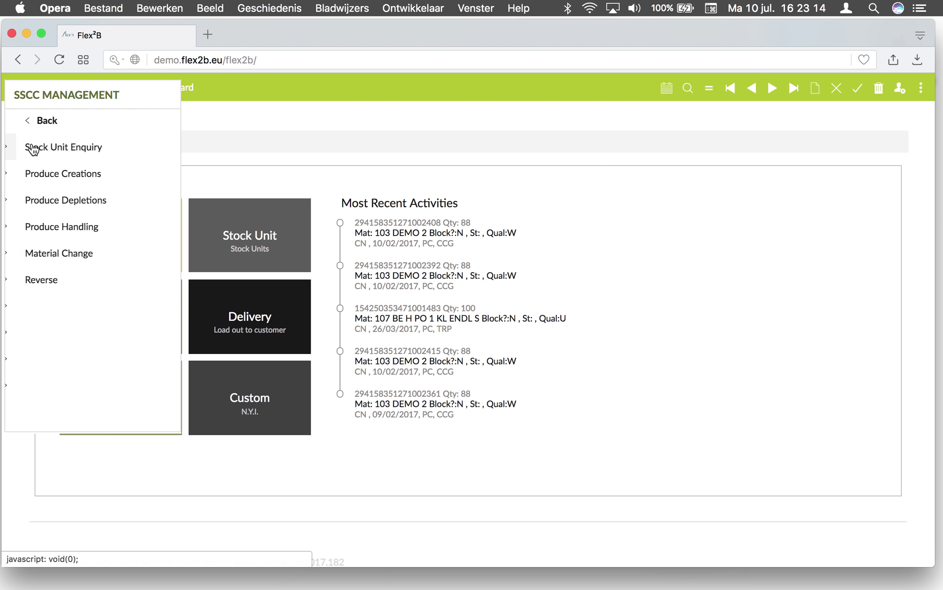
pyautogui.click(36, 175)
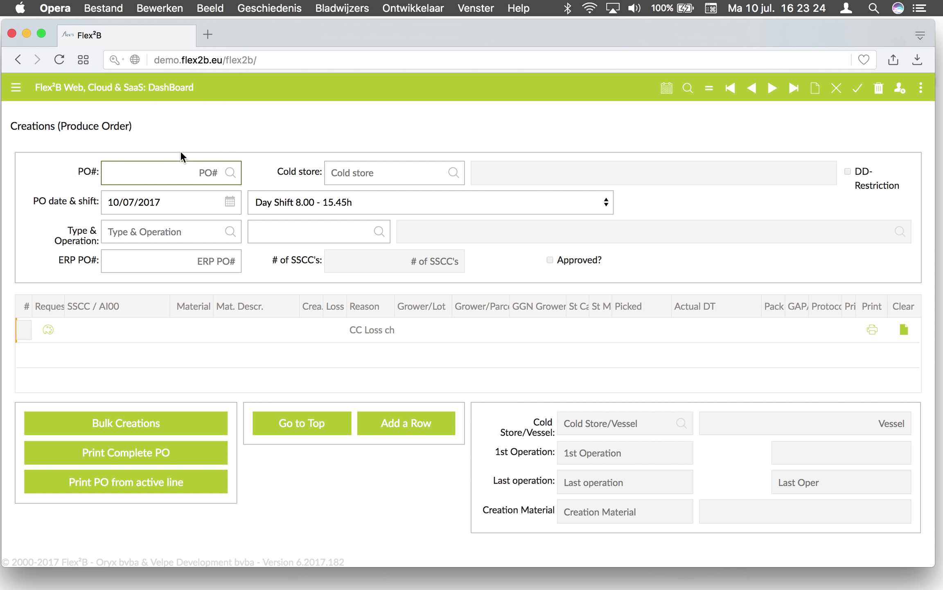
pyautogui.click(41, 36)
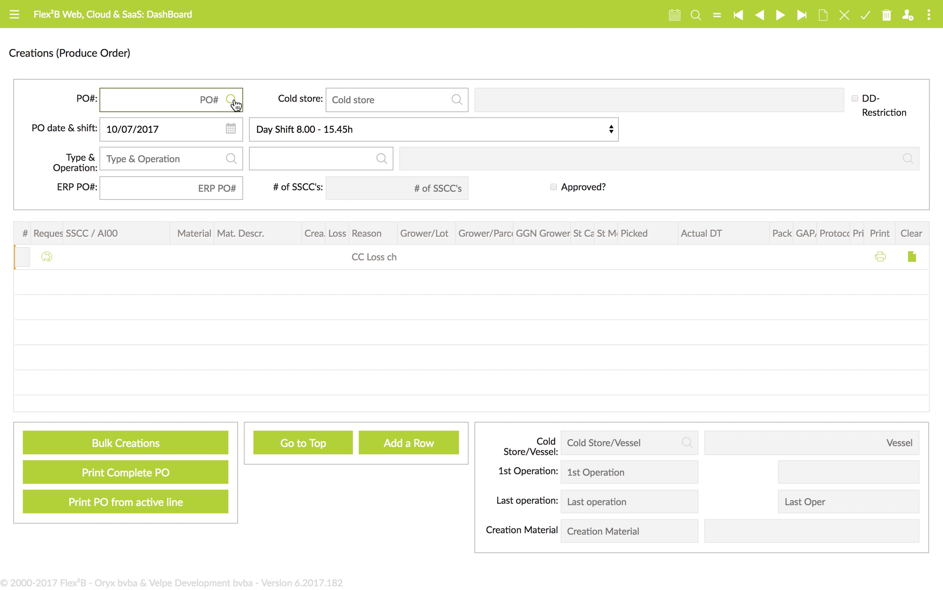
# Step: Set the produce order's cold store to CAPE (Cape Town), confirming it in the Cold Store List
pyautogui.click(318, 101)
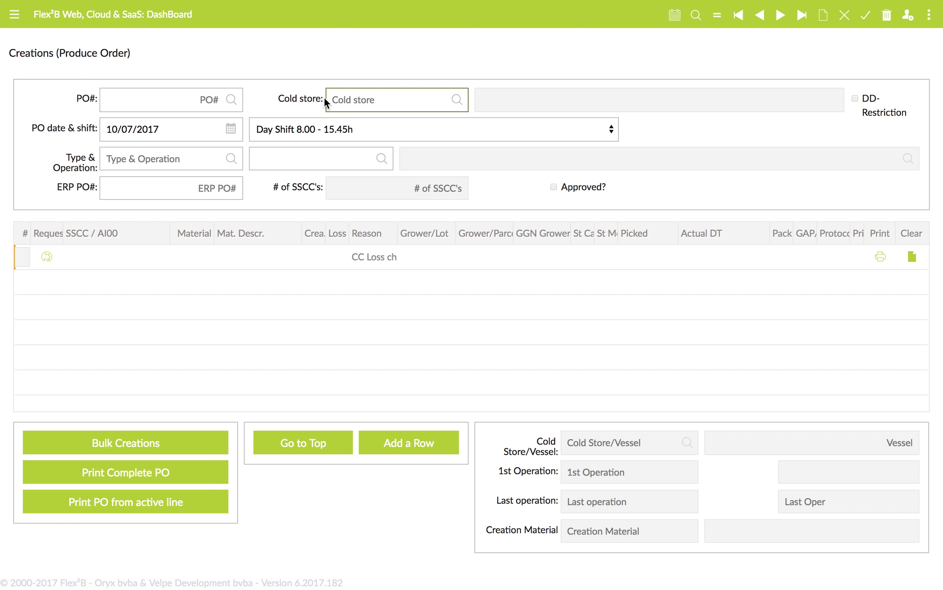
pyautogui.write('CAPE')
pyautogui.click(457, 101)
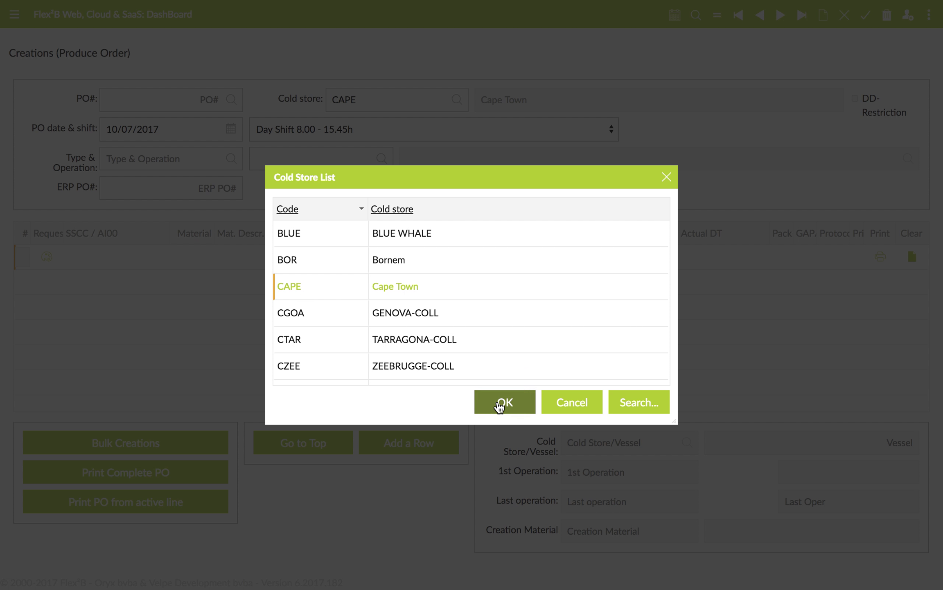
pyautogui.click(503, 402)
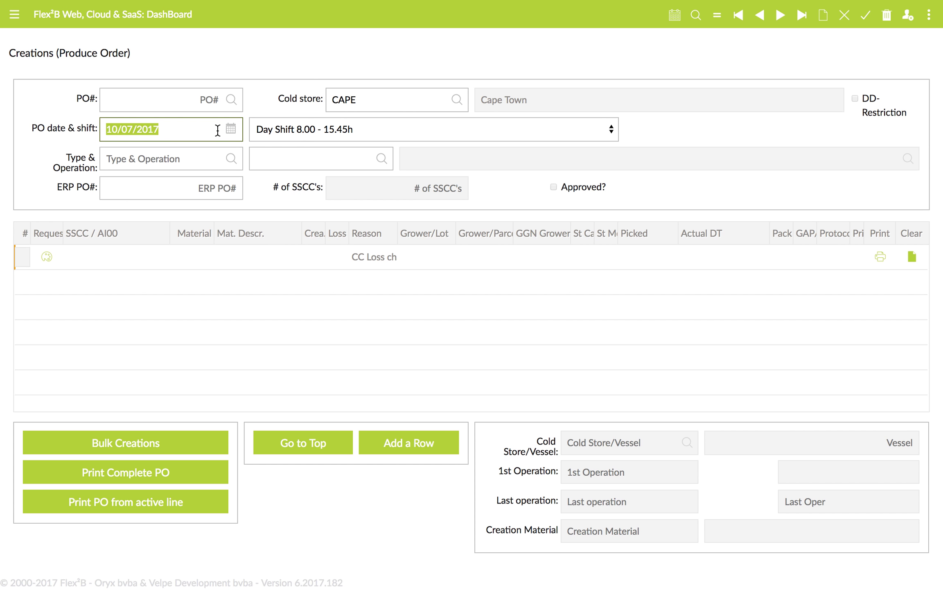
# Step: Set the PO date to 10/07/2017 and the shift to Late Shift 14.00 - 21.45h
pyautogui.click(231, 130)
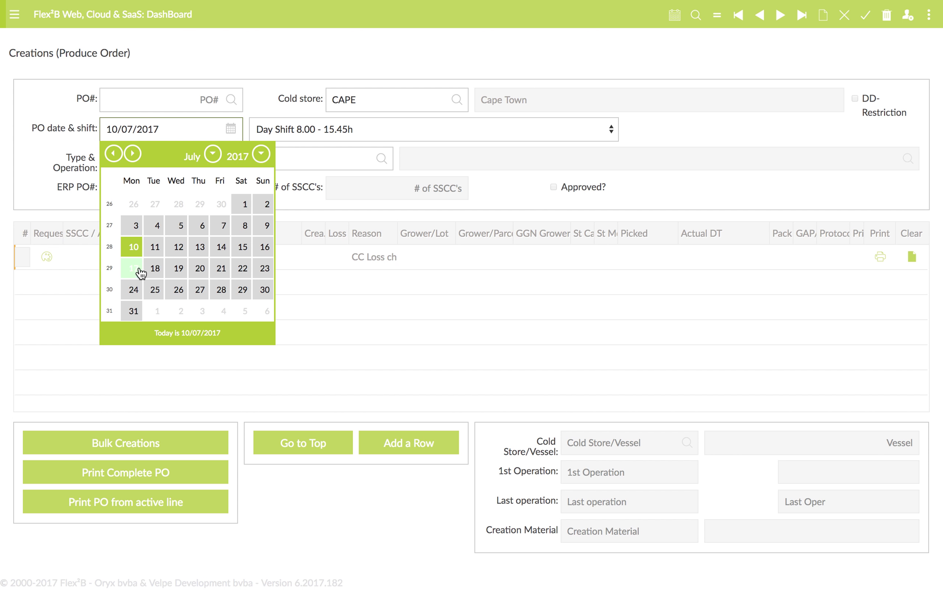
pyautogui.click(132, 248)
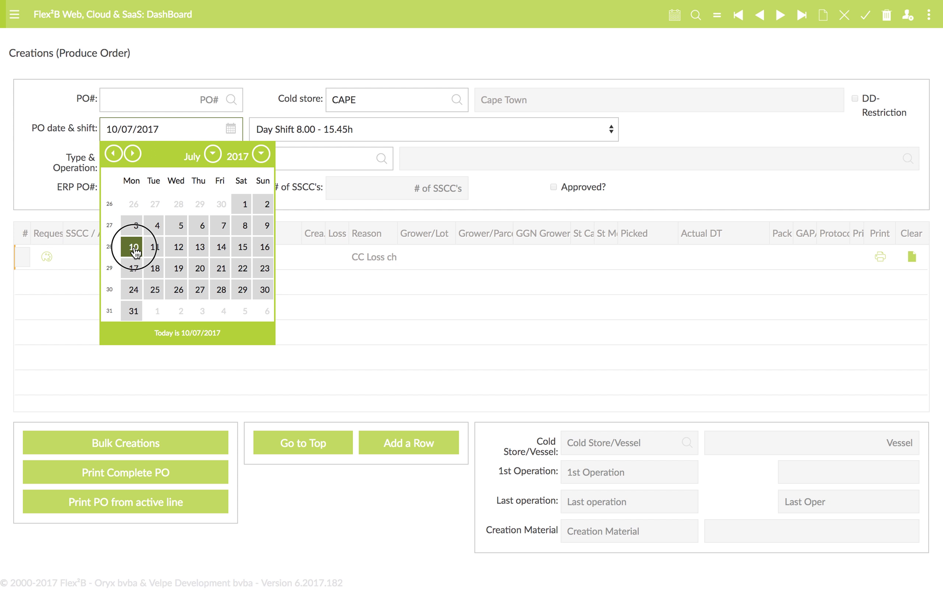
pyautogui.press('Tab')
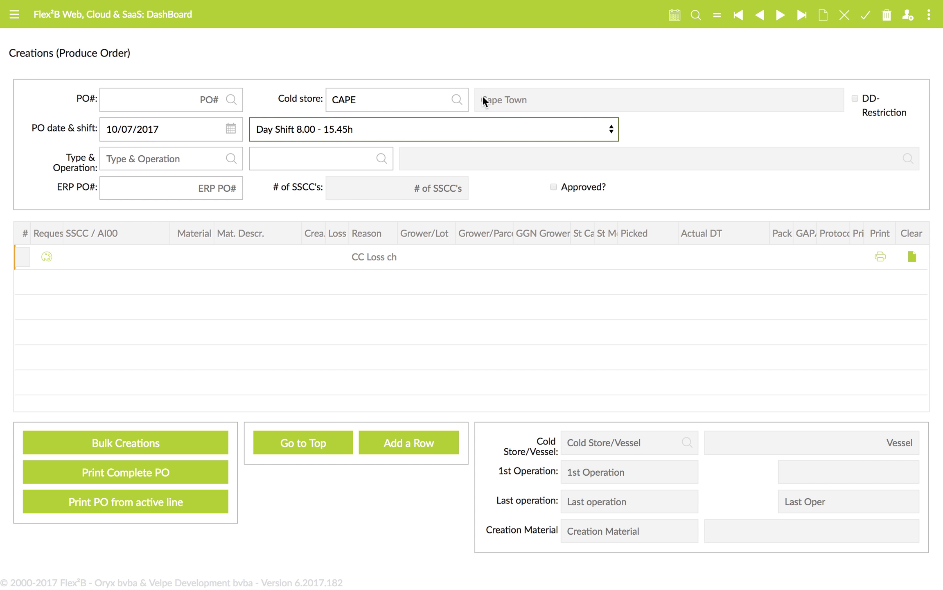
pyautogui.click(612, 130)
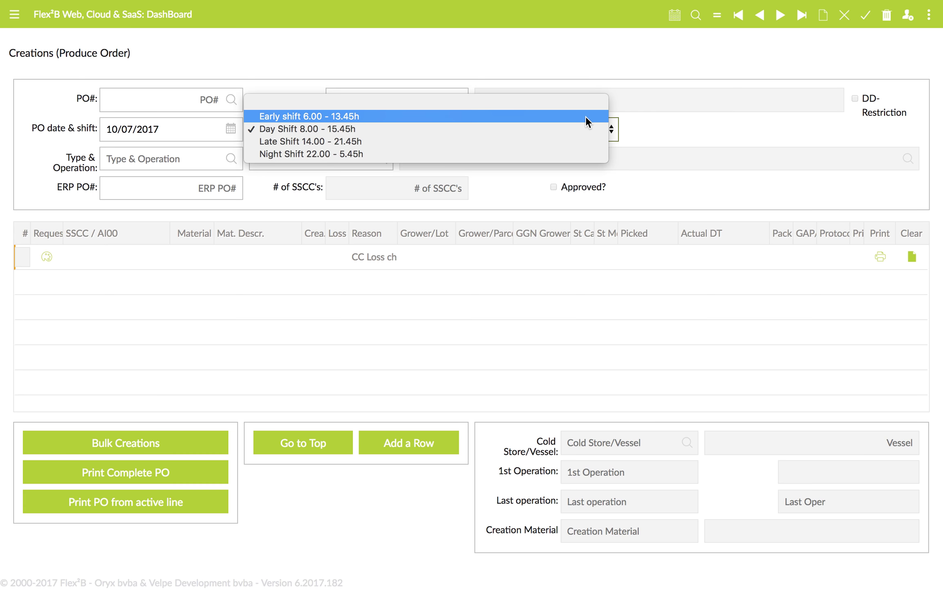
pyautogui.click(580, 140)
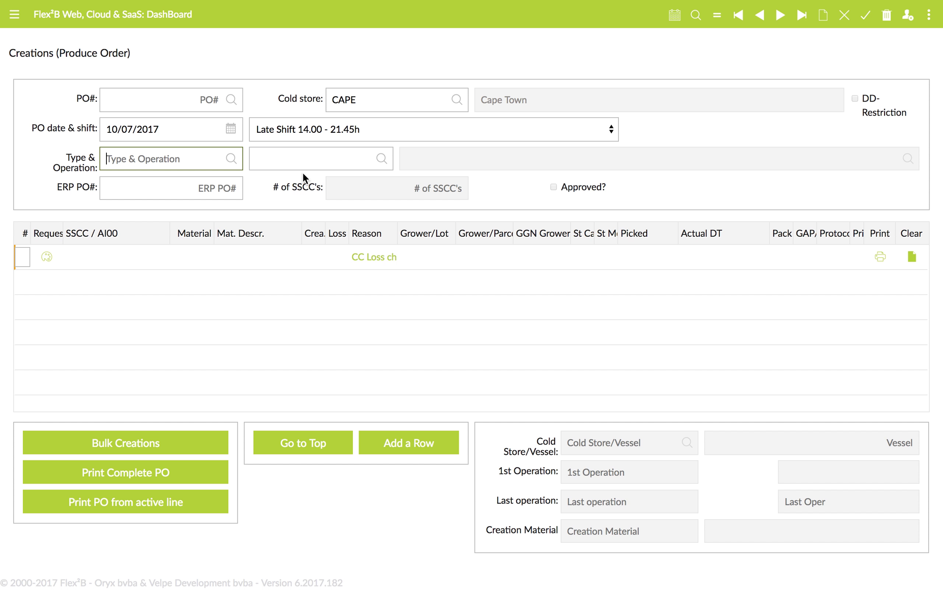
# Step: Set the type to PC and the operation to CCG (C creation grower), leaving the ERP PO# empty to create the order
pyautogui.write('PC')
pyautogui.click(287, 158)
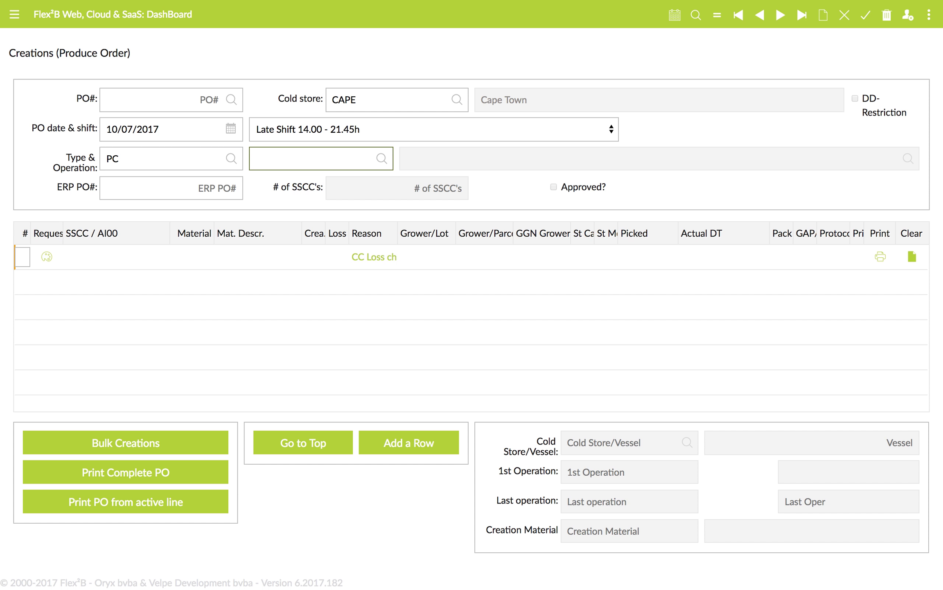
pyautogui.click(382, 159)
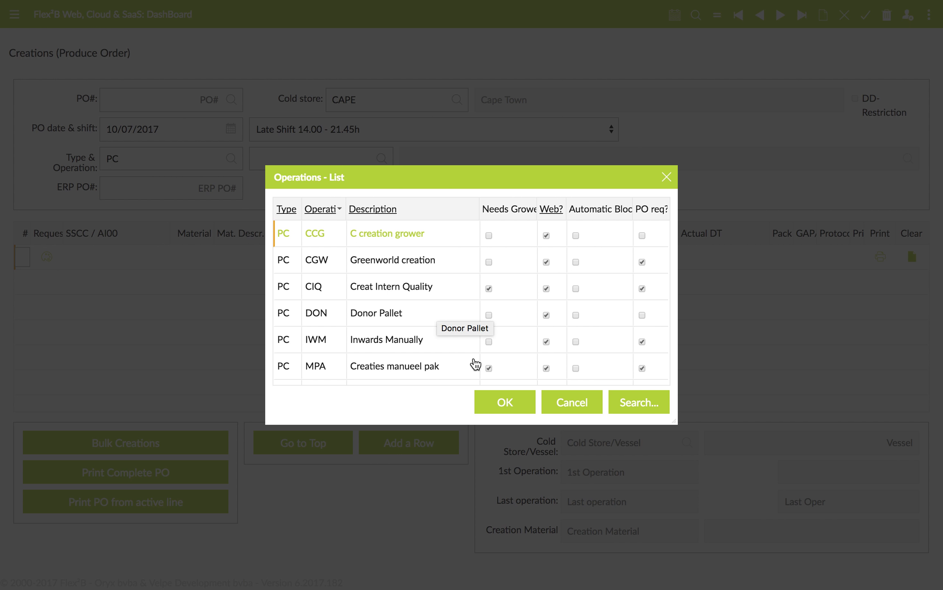
pyautogui.click(518, 403)
pyautogui.press('Tab')
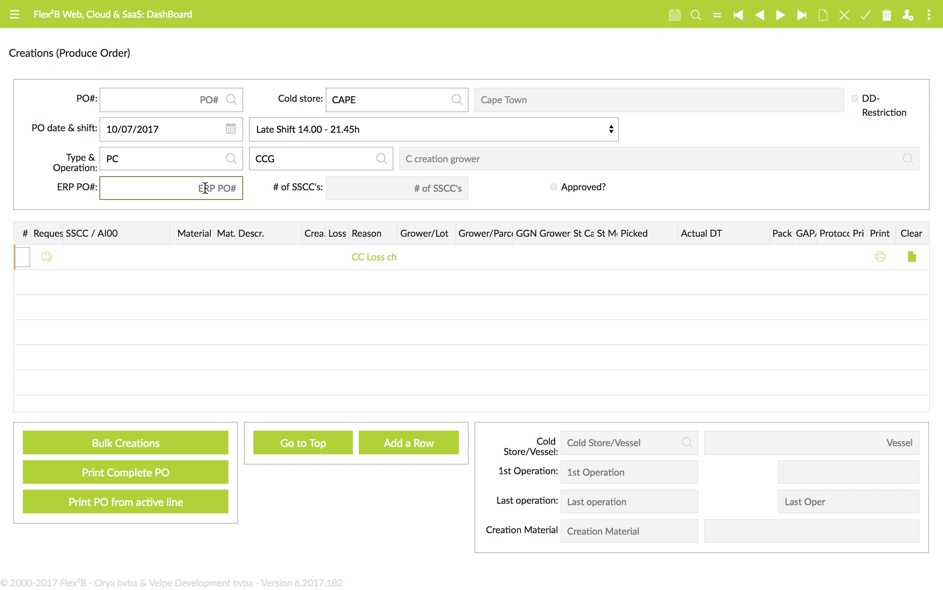
pyautogui.press('Tab')
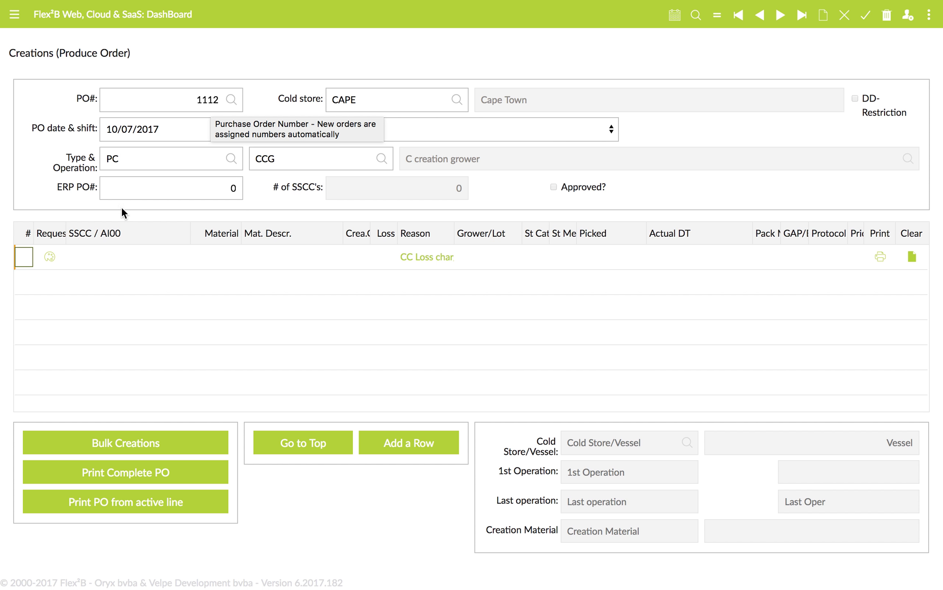
# Step: Request a new SSCC number for the first line of the produce order
pyautogui.click(49, 257)
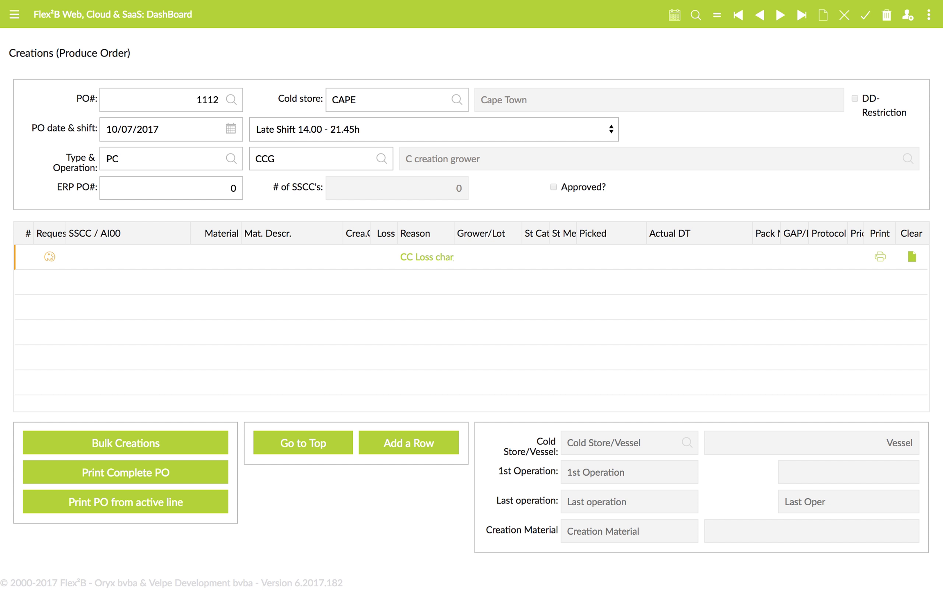
pyautogui.click(92, 258)
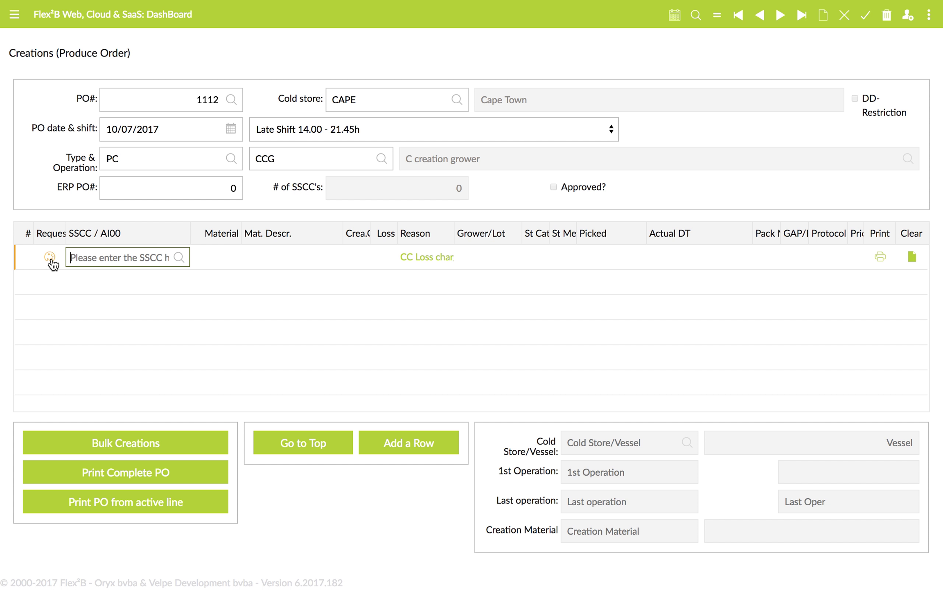
pyautogui.click(51, 258)
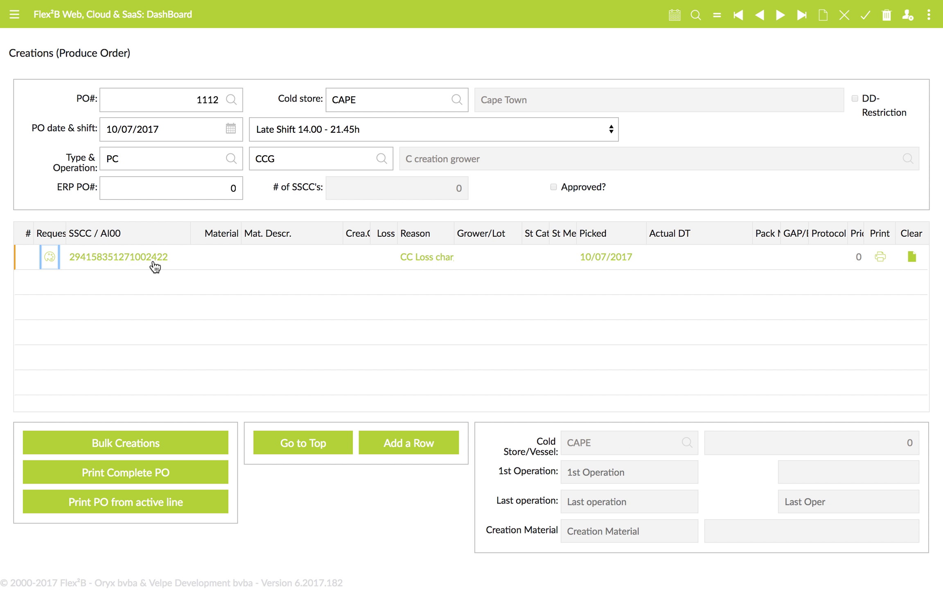
pyautogui.press('Tab')
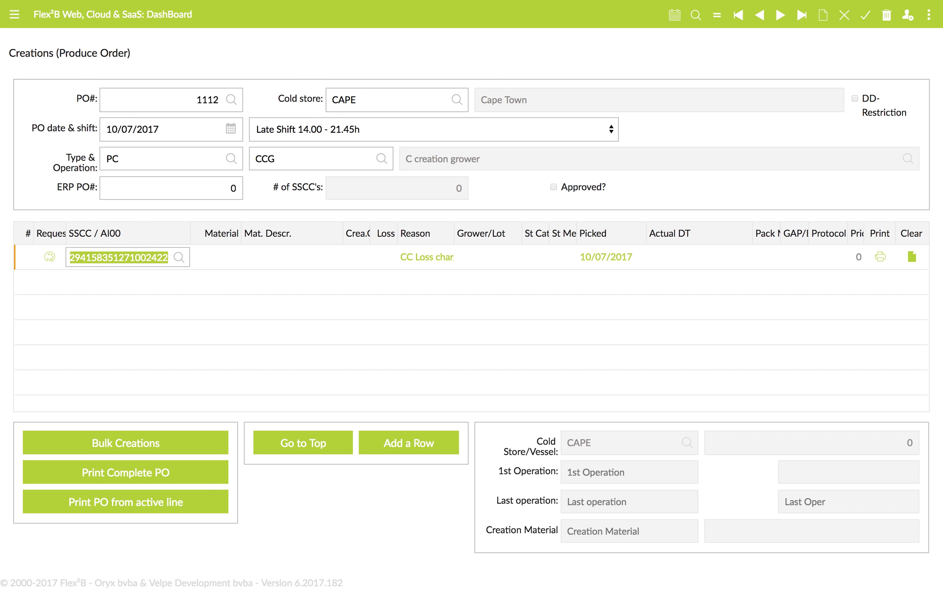
# Step: Assign material 103 (DEMO 2) from the Product/Material List to the first order line
pyautogui.press('Tab')
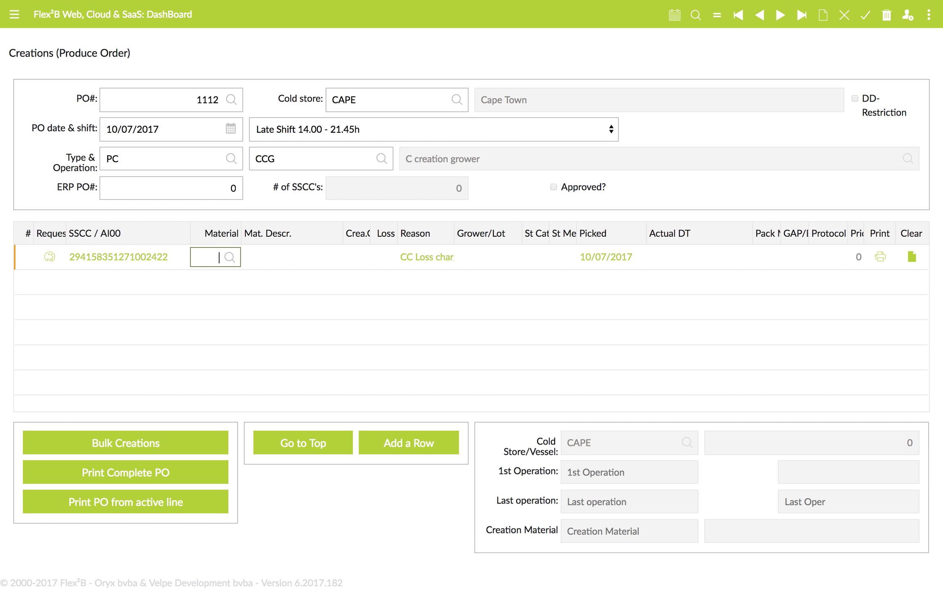
pyautogui.click(230, 256)
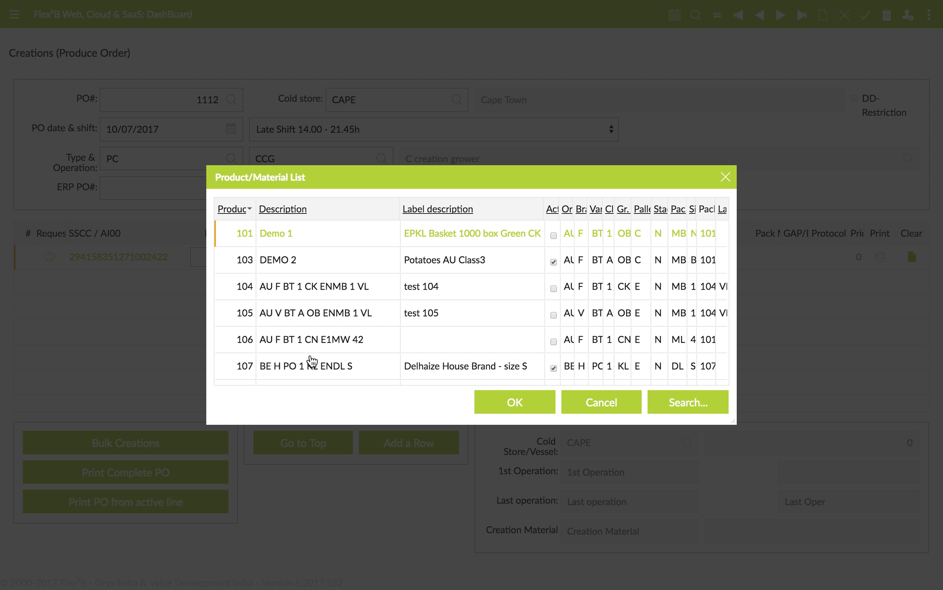
pyautogui.click(246, 270)
pyautogui.click(508, 399)
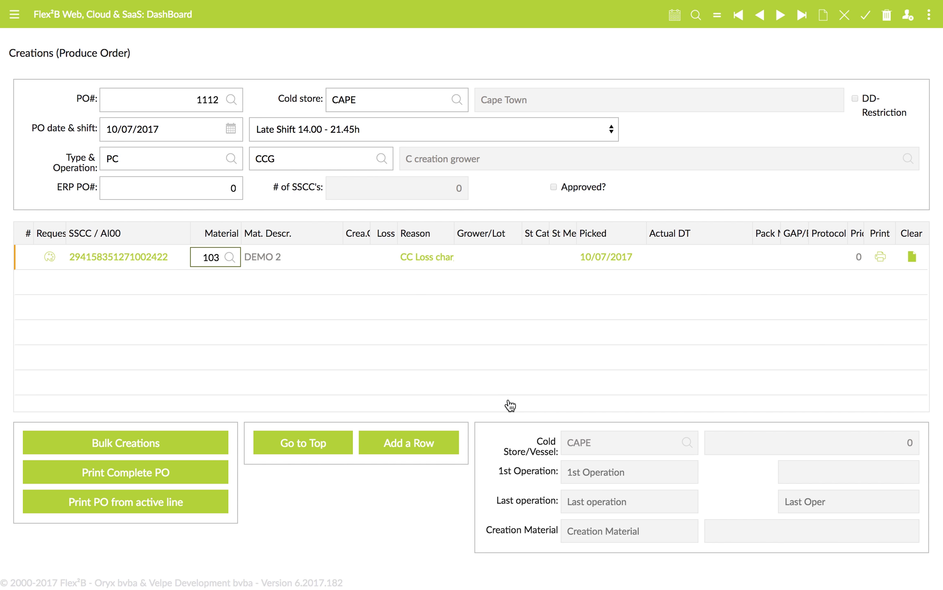
pyautogui.press('Tab')
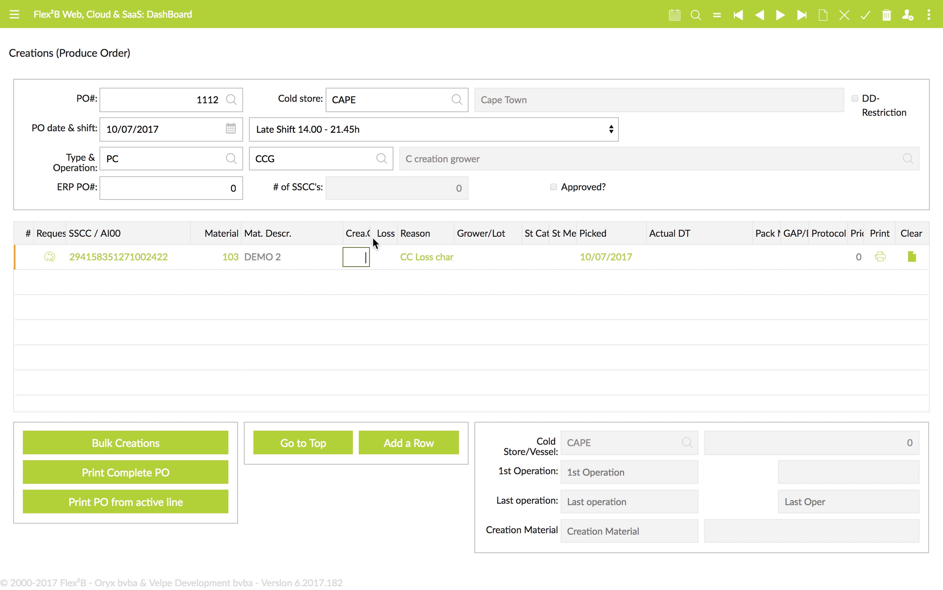
# Step: Widen the Crea.Qty column and set the first line's creation quantity to 100
pyautogui.moveTo(371, 234); pyautogui.dragTo(395, 234)
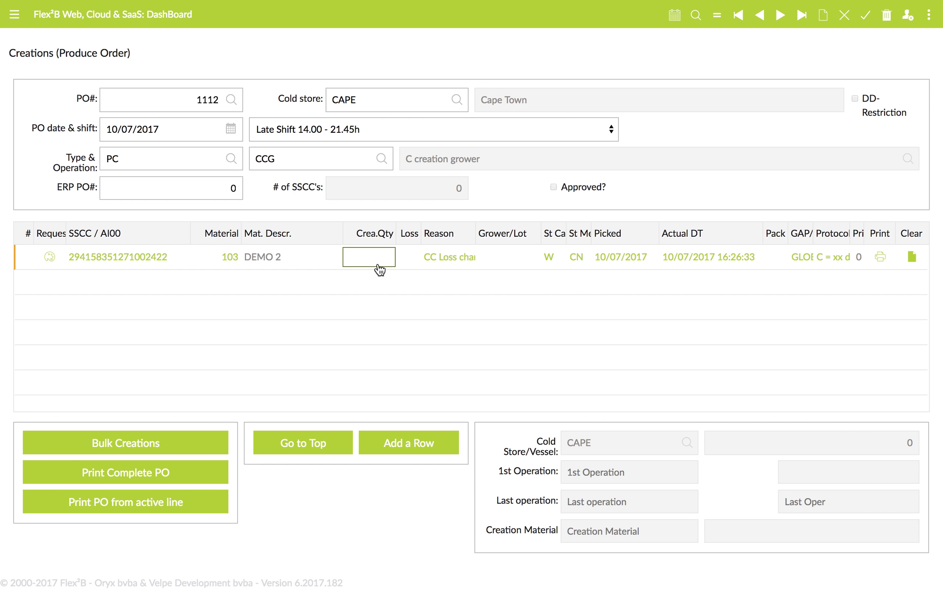
pyautogui.write('100')
pyautogui.press('Tab')
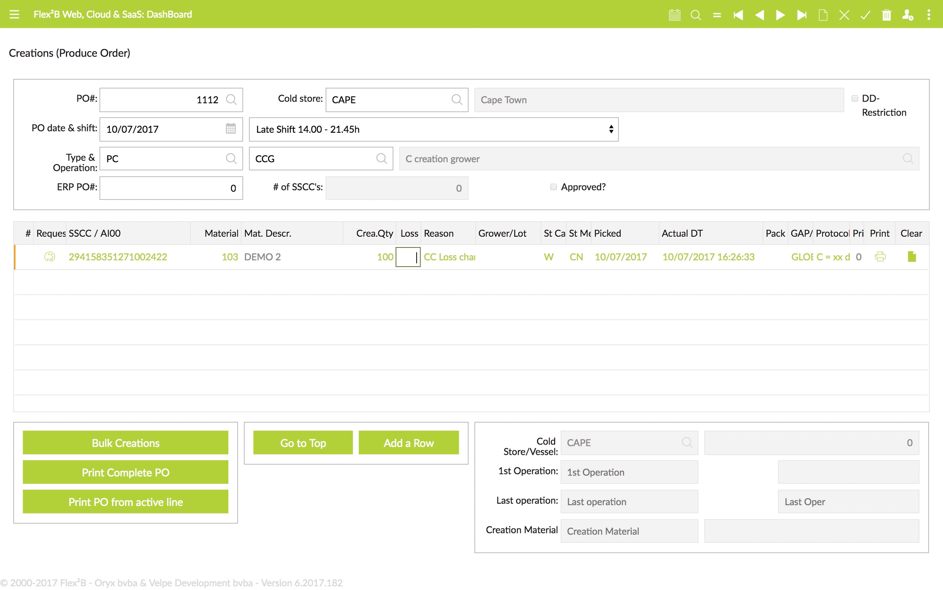
# Step: Set the first line's loss to 0, keep the default reason, and set Grower/Lot to F008
pyautogui.write('0')
pyautogui.press('Tab')
pyautogui.press('Tab')
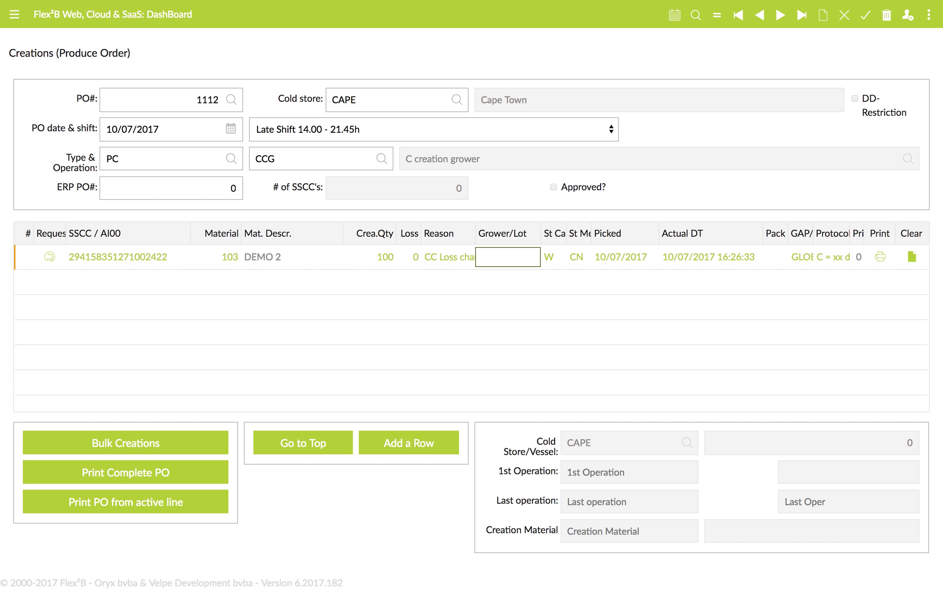
pyautogui.write('F008')
pyautogui.press('Tab')
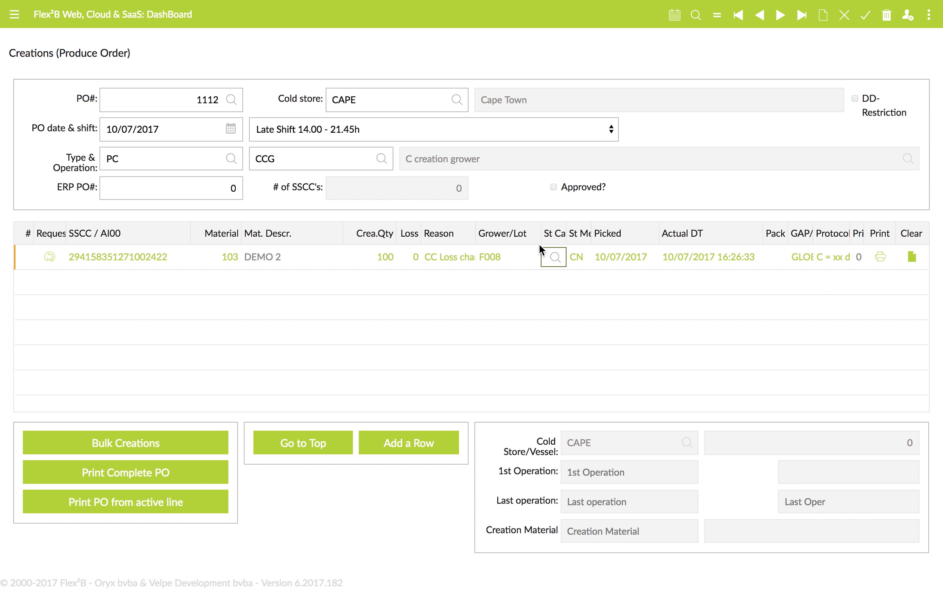
# Step: Set the first order line's storage category to W and its storage method to CN
pyautogui.click(579, 258)
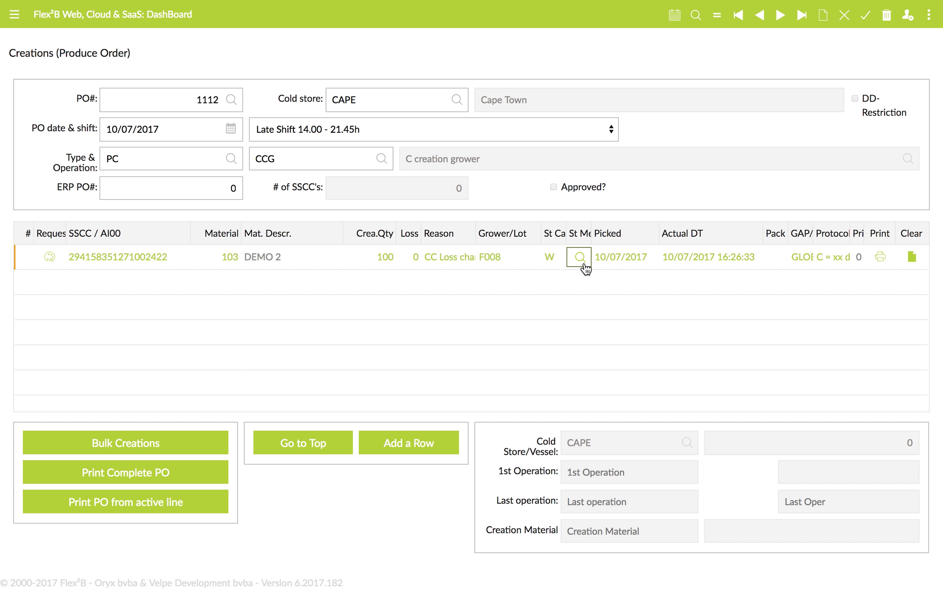
pyautogui.write('CN')
pyautogui.press('Tab')
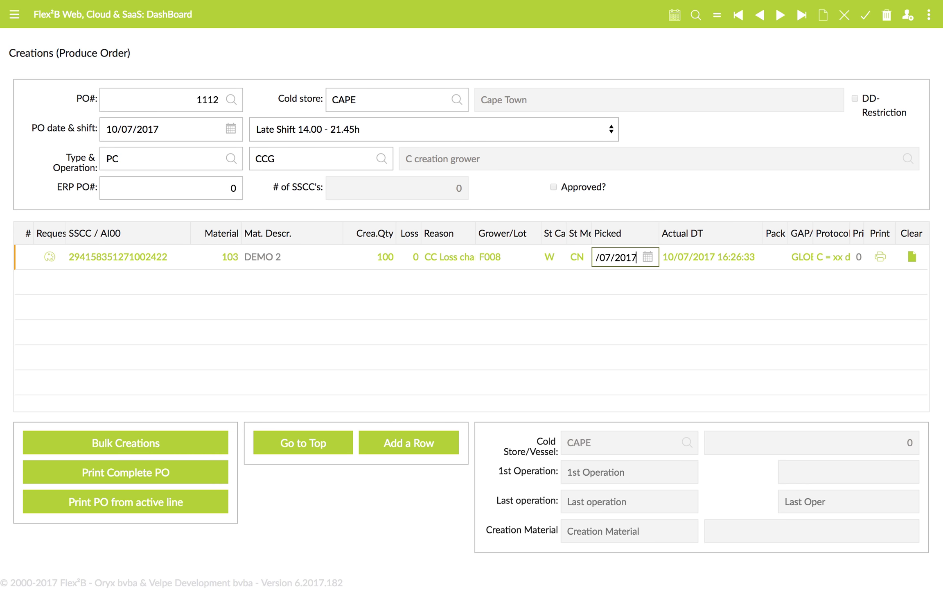
# Step: Set the first line's picked date to 09/07/2017 and keep the default actual date and time
pyautogui.click(648, 256)
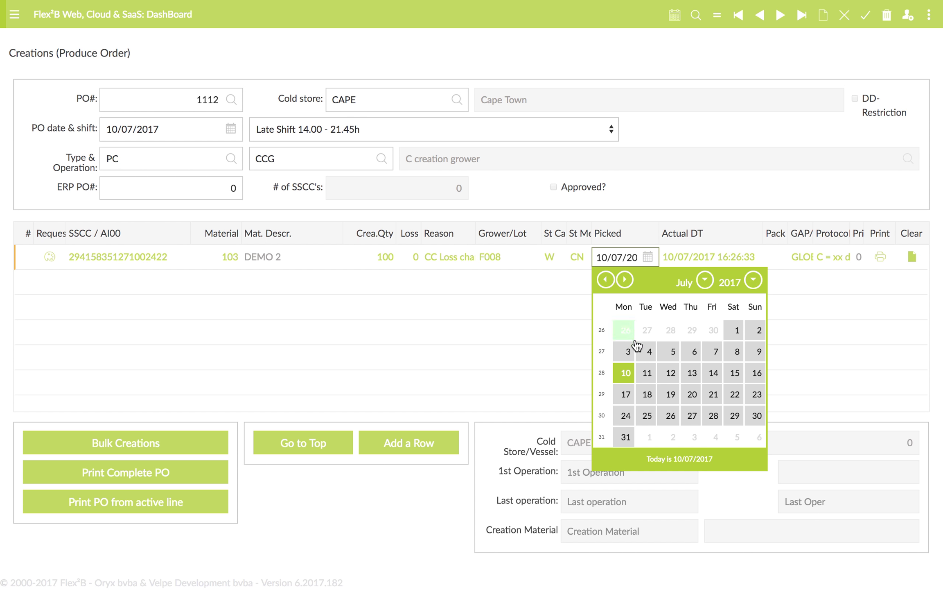
pyautogui.click(756, 351)
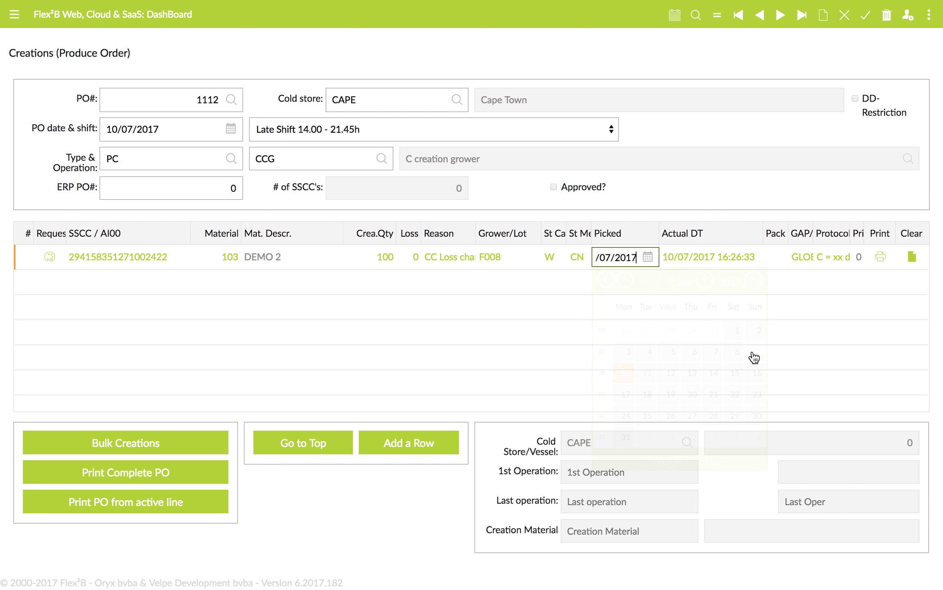
pyautogui.press('Tab')
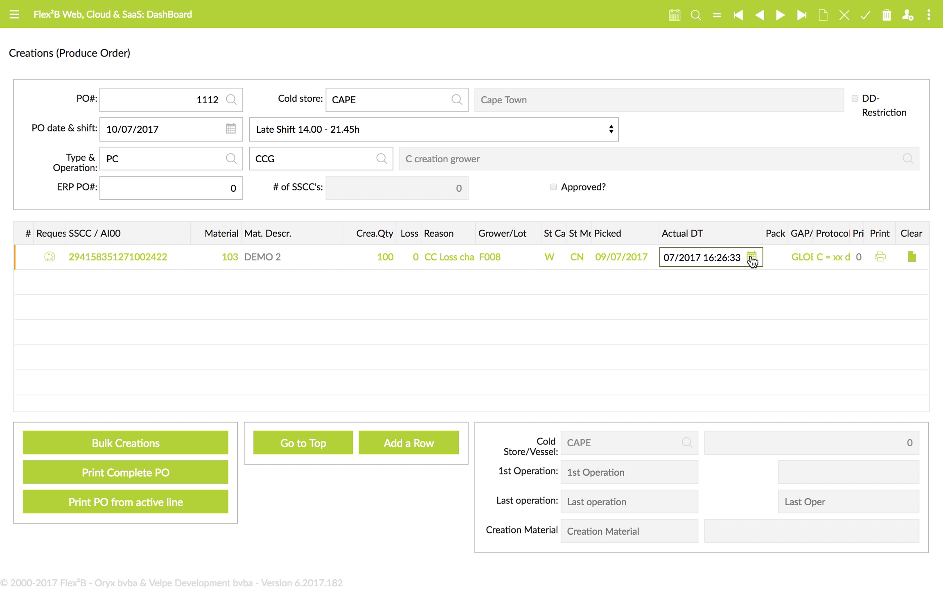
pyautogui.press('Tab')
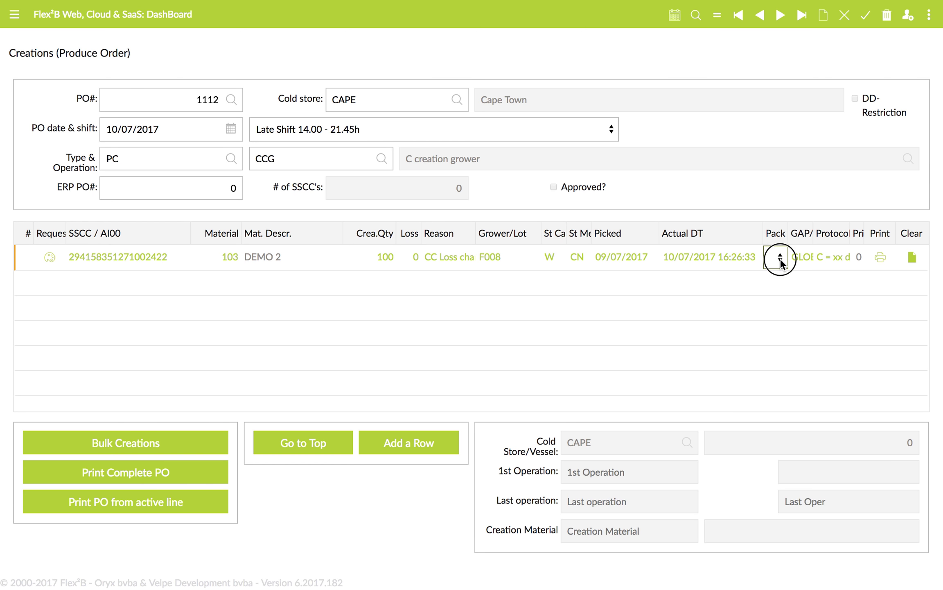
# Step: Set the first line's pack make to XYZ, keep GLOBALGAP BRC compliant and the default protocol, and submit the line
pyautogui.click(780, 258)
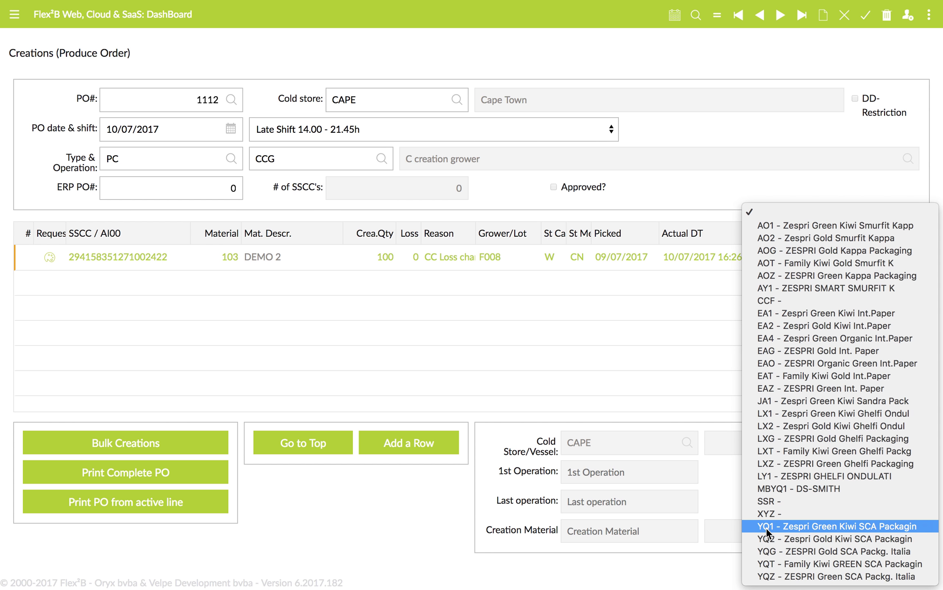
pyautogui.click(769, 514)
pyautogui.press('Tab')
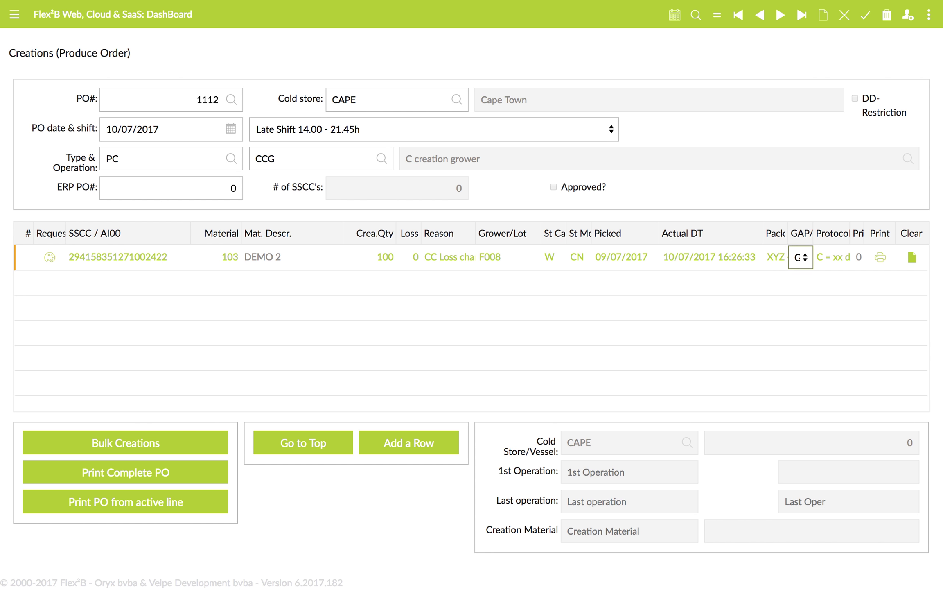
pyautogui.click(807, 258)
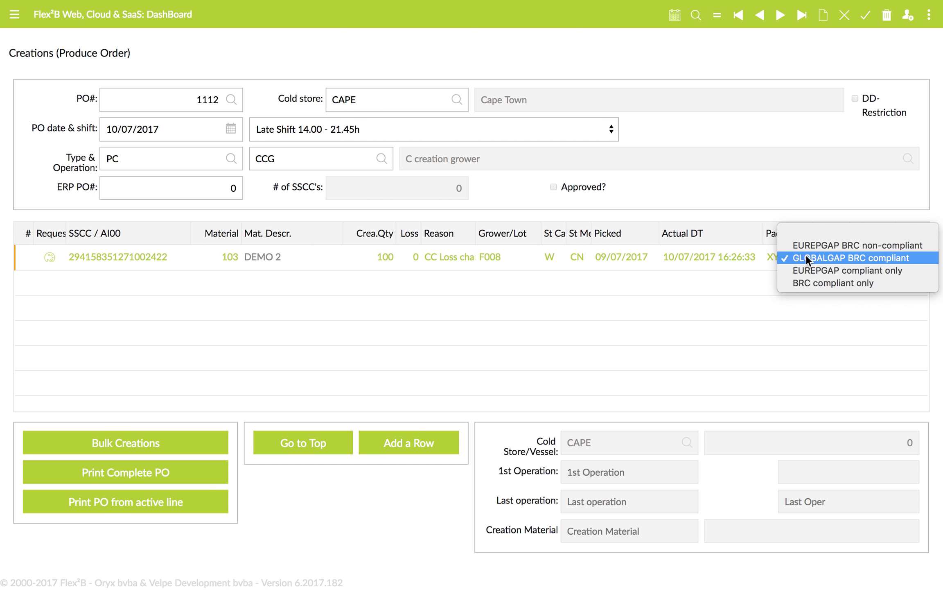
pyautogui.click(808, 258)
pyautogui.press('Tab')
pyautogui.press('Tab')
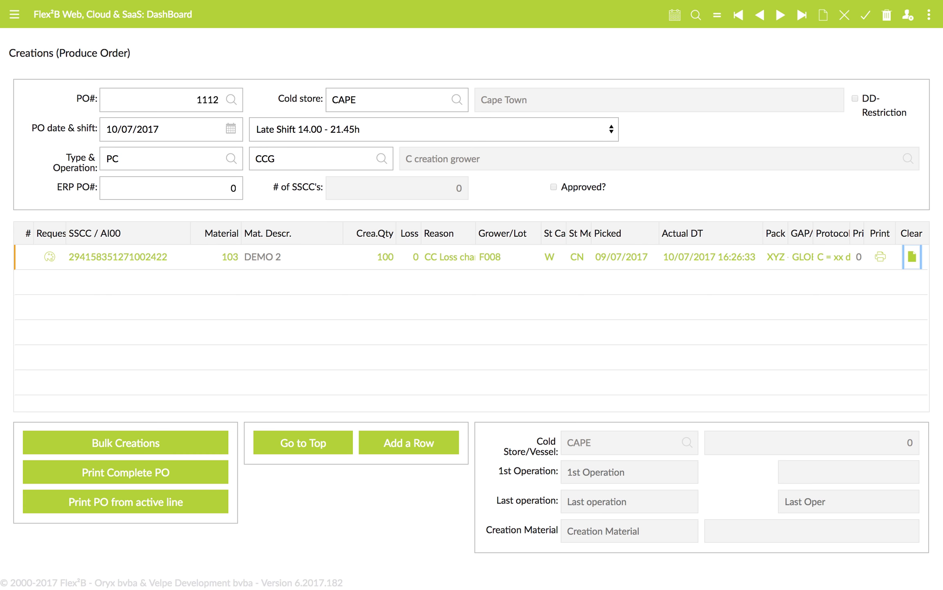
pyautogui.press('Tab')
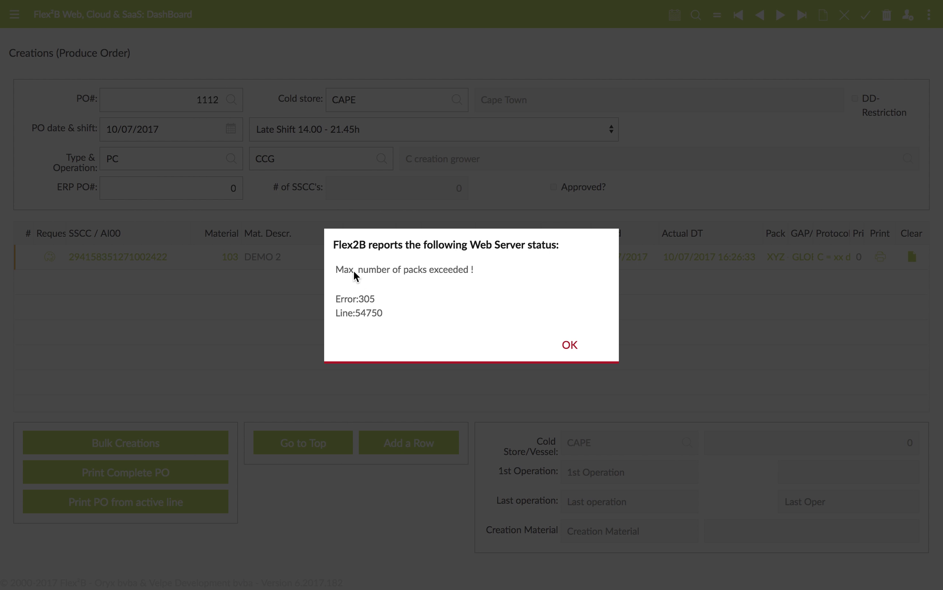
# Step: Dismiss the error, correct the first line's creation quantity to 10, and resubmit the line with its other values kept
pyautogui.click(569, 345)
pyautogui.click(389, 258)
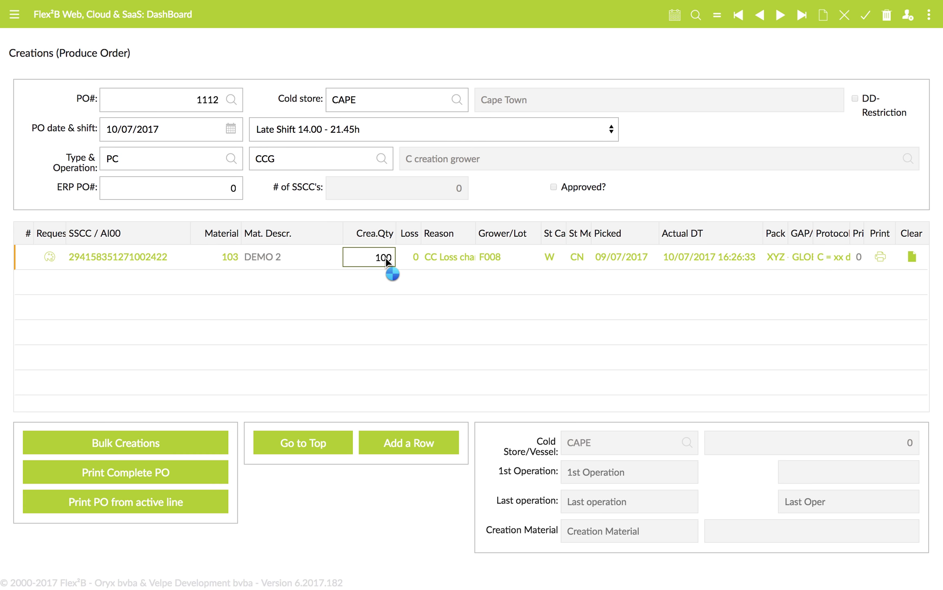
pyautogui.press('BackSpace')
pyautogui.press('Tab')
pyautogui.press('Tab')
pyautogui.press('Tab')
pyautogui.press('Tab')
pyautogui.press('Tab')
pyautogui.press('Tab')
pyautogui.press('Tab')
pyautogui.press('Tab')
pyautogui.press('Tab')
pyautogui.press('Tab')
pyautogui.press('Tab')
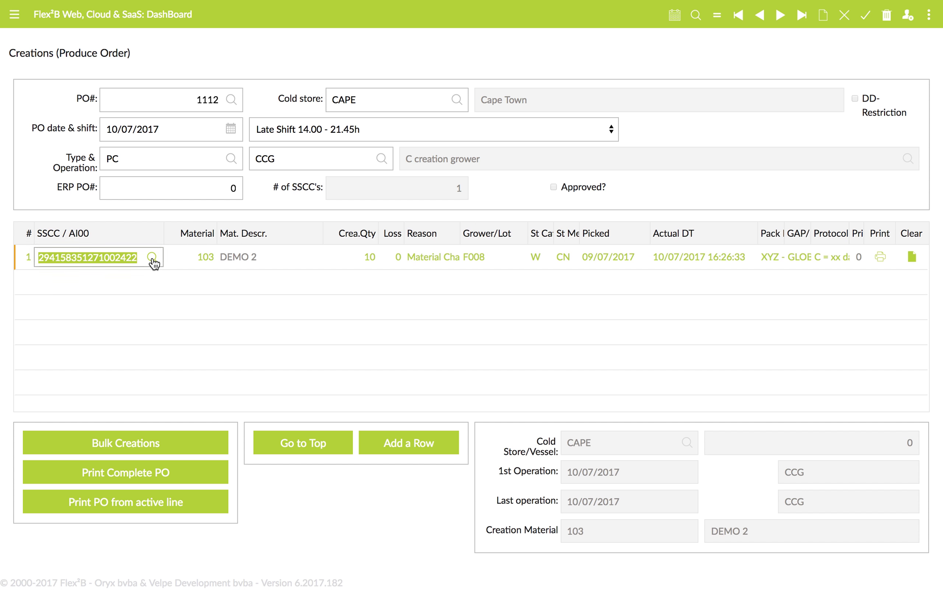
# Step: Open the first SSCC line's label PDF and enlarge the preview to examine the label
pyautogui.click(882, 259)
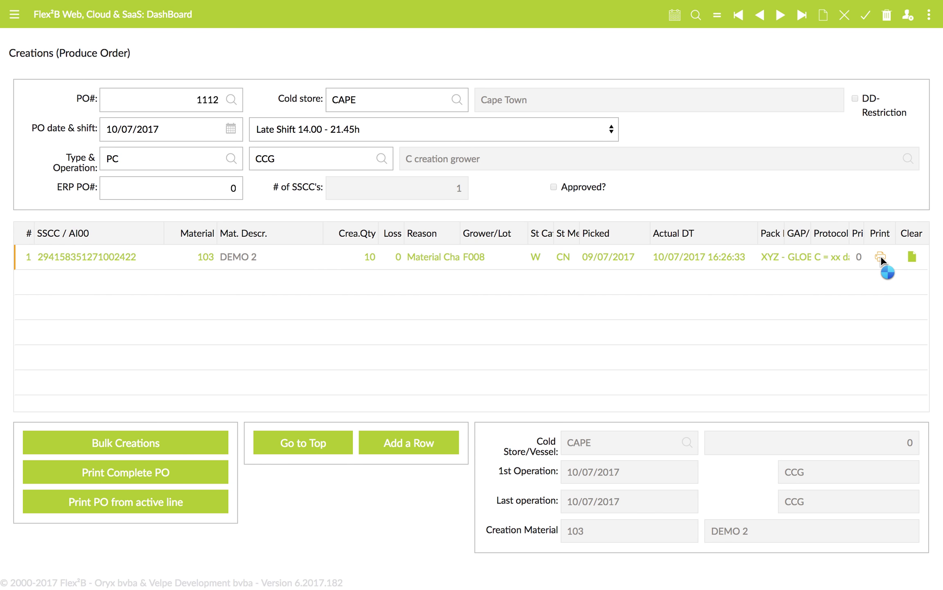
pyautogui.click(881, 256)
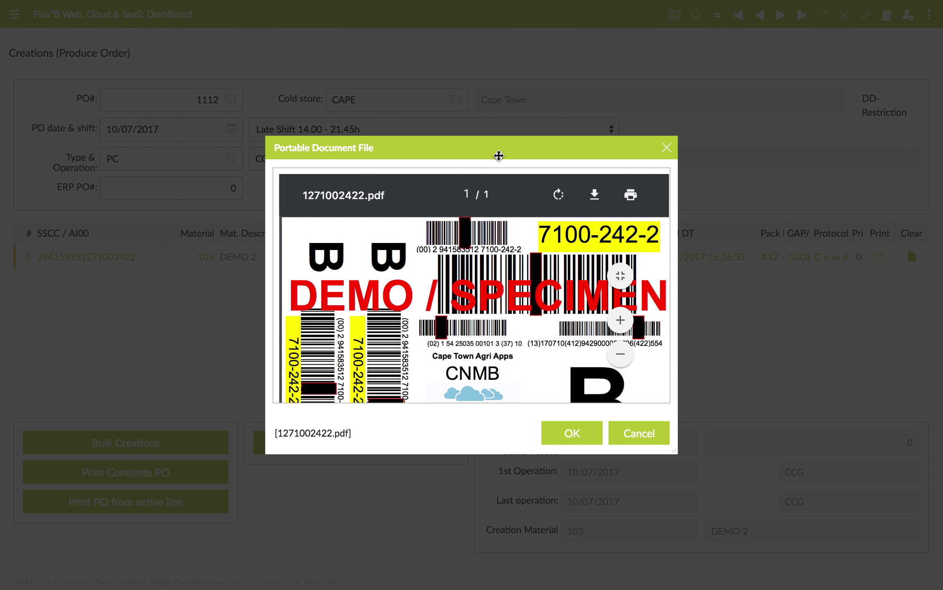
pyautogui.moveTo(489, 152); pyautogui.dragTo(348, 61)
pyautogui.moveTo(524, 362); pyautogui.dragTo(757, 527)
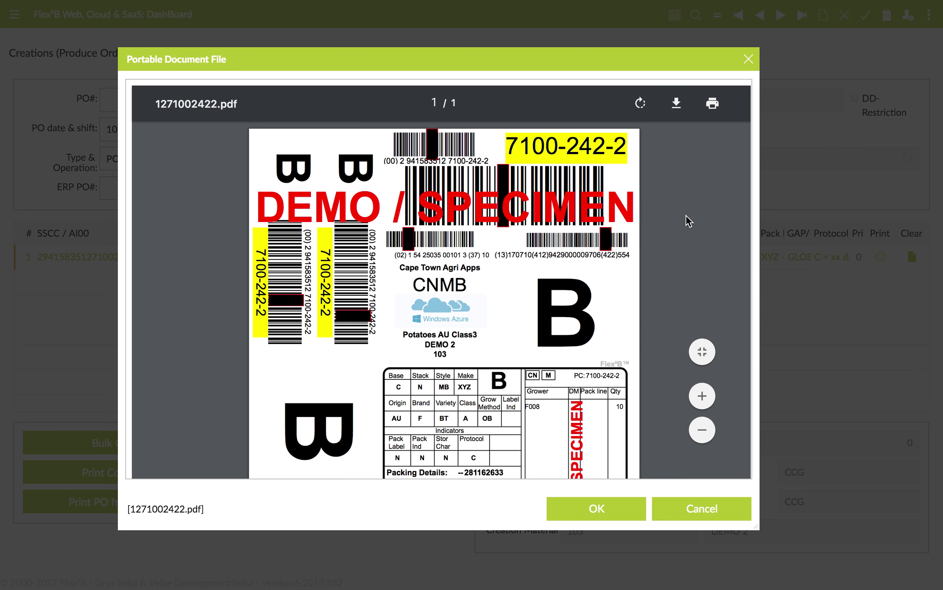
pyautogui.click(702, 398)
pyautogui.click(703, 430)
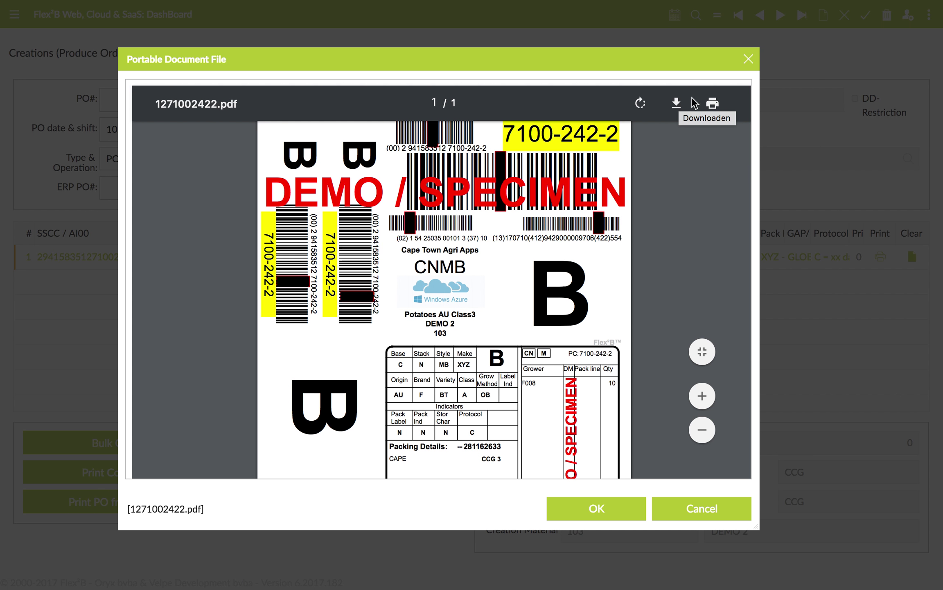
# Step: View the label's print preview, cancel printing, and close the PDF preview
pyautogui.click(713, 104)
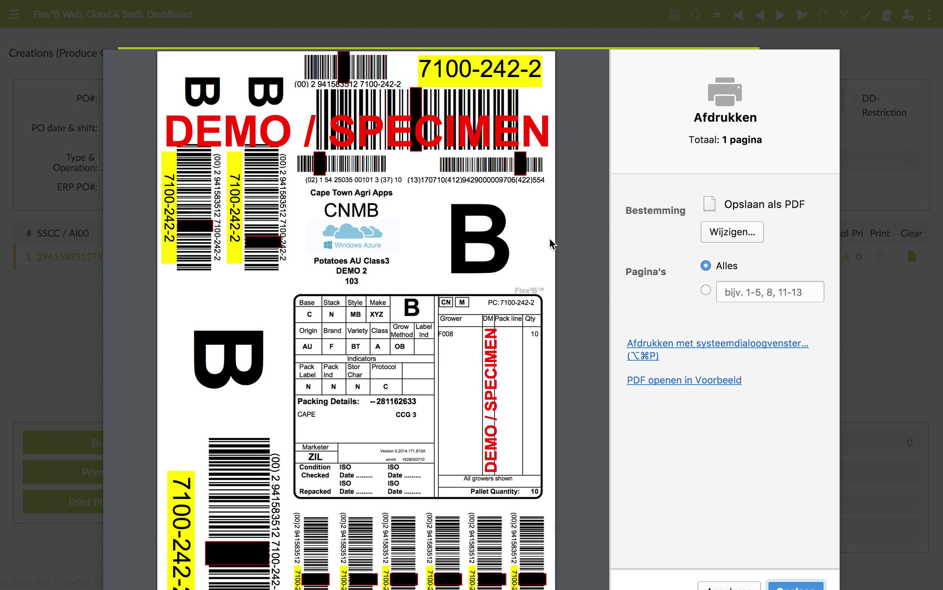
pyautogui.click(723, 587)
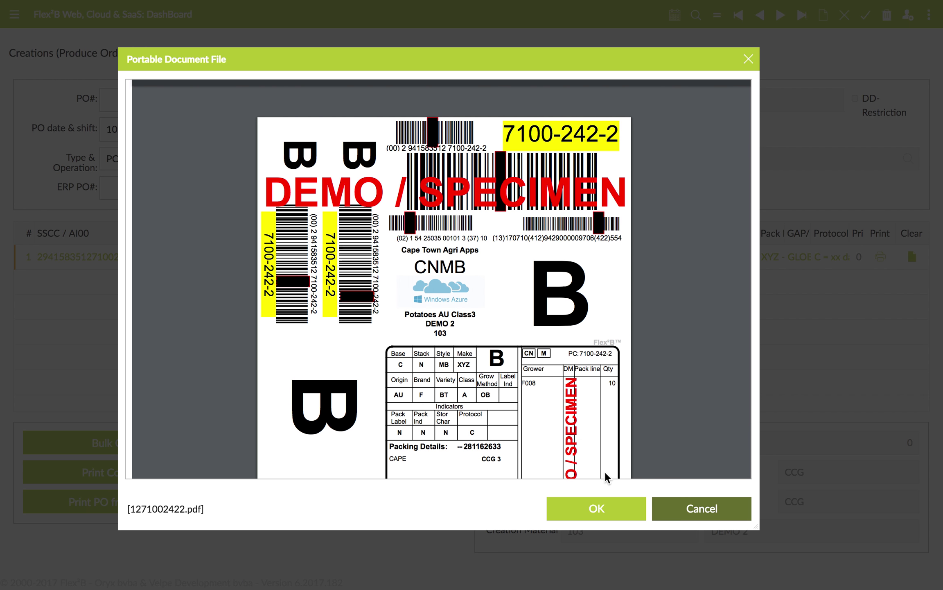
pyautogui.click(687, 508)
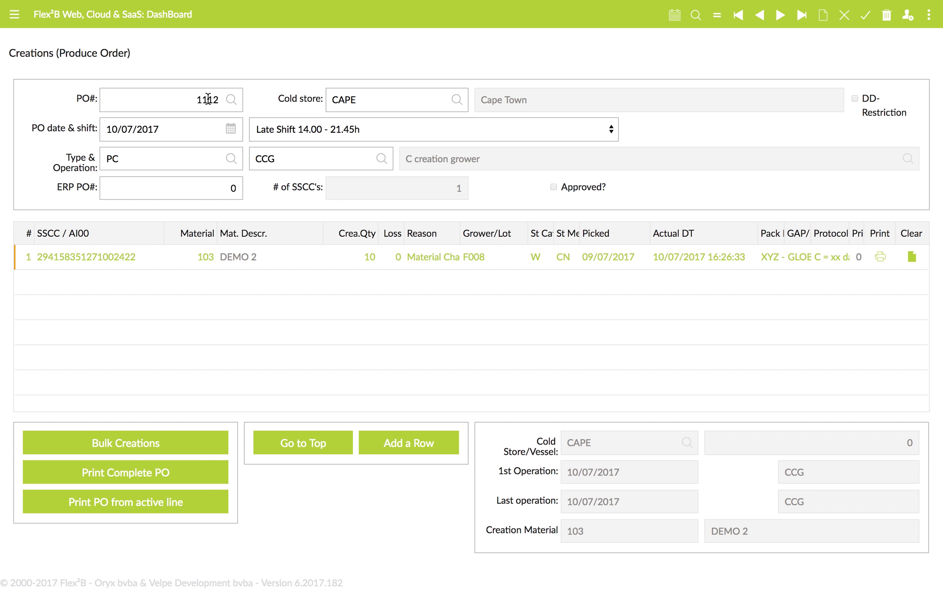
# Step: Start a bulk SSCC creation for the current produce order with product 103 and quantity 88
pyautogui.click(235, 186)
pyautogui.moveTo(195, 98); pyautogui.dragTo(230, 105)
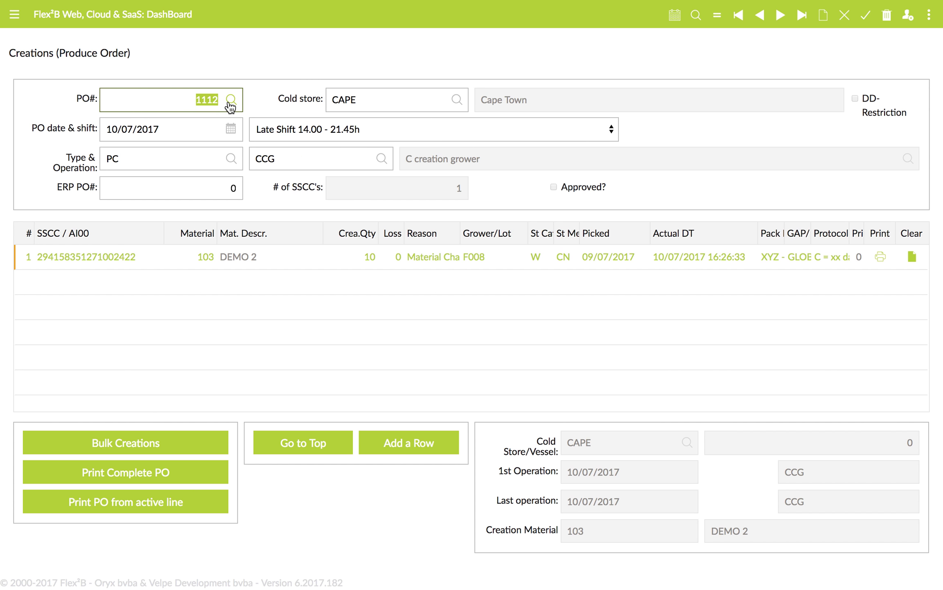
pyautogui.click(125, 448)
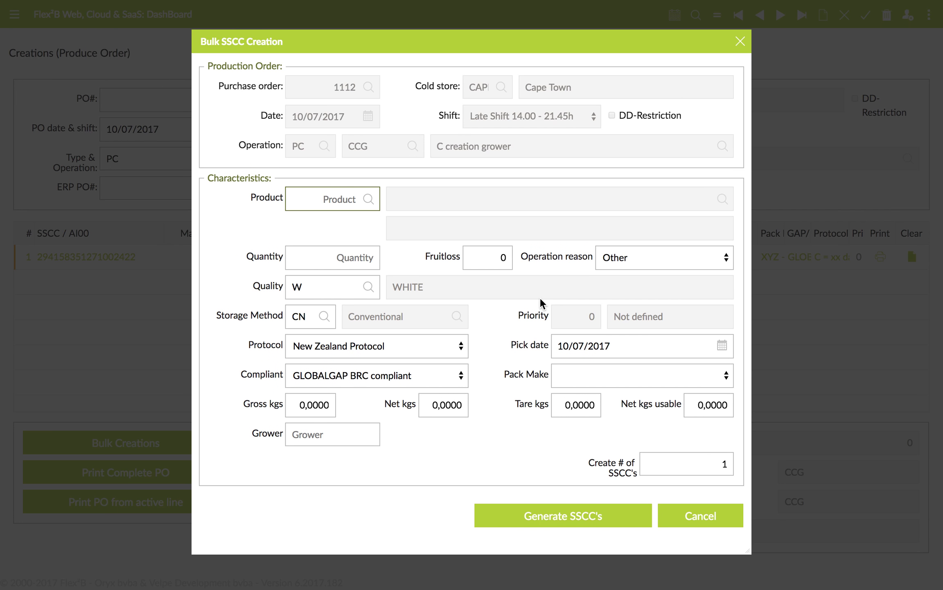
pyautogui.write('103')
pyautogui.click(333, 257)
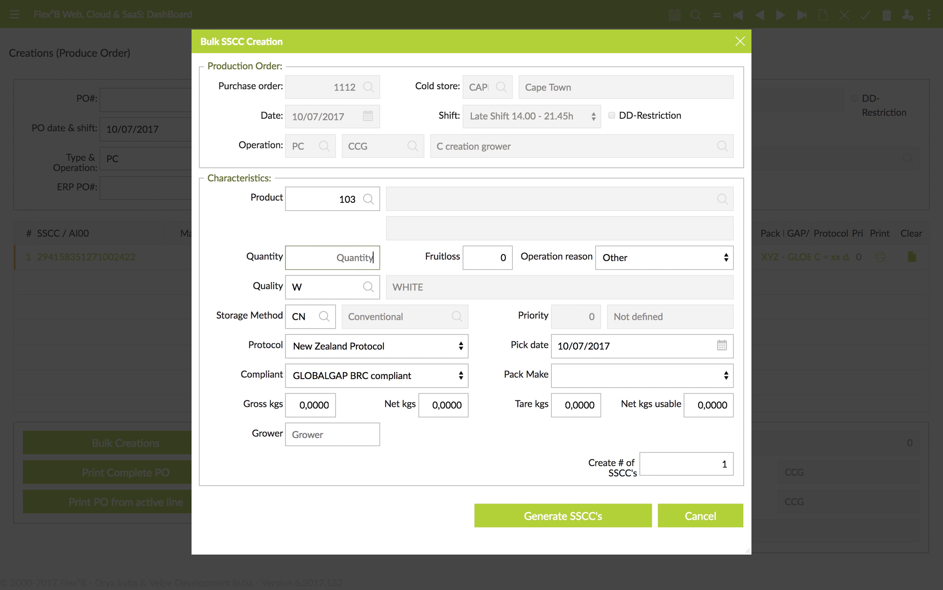
pyautogui.write('88')
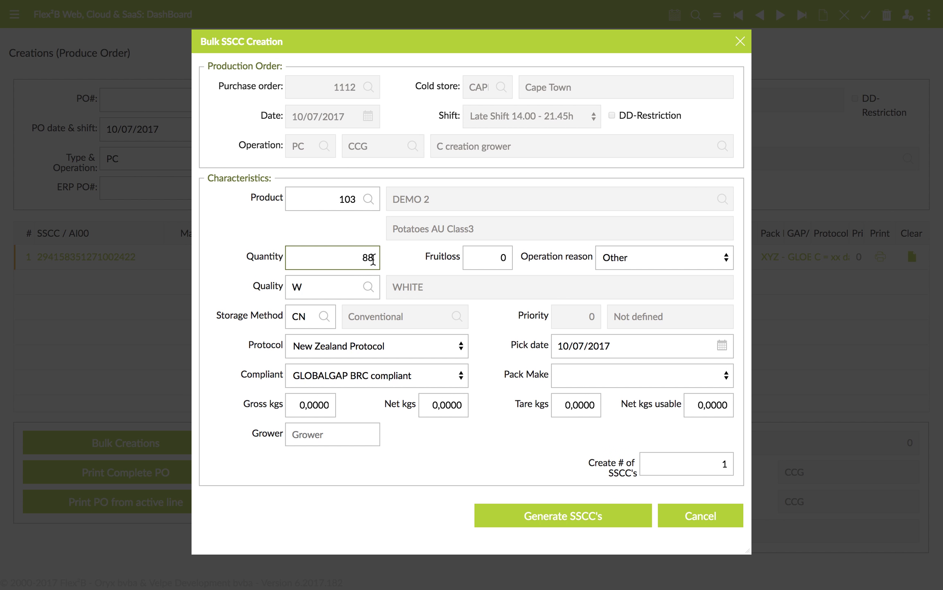
# Step: Keep the bulk creation's fruitloss at 0 and its operation reason as Other
pyautogui.press('Tab')
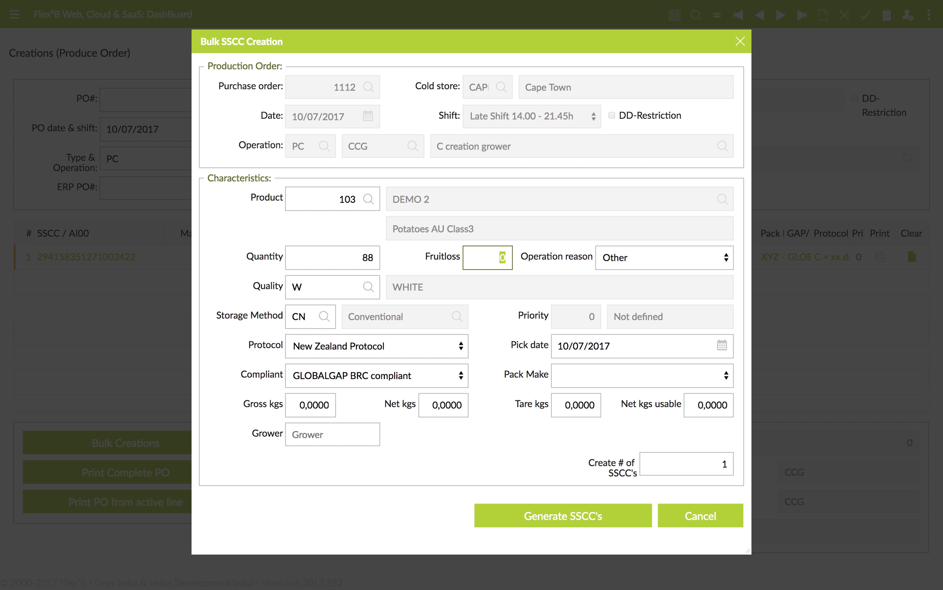
pyautogui.press('Tab')
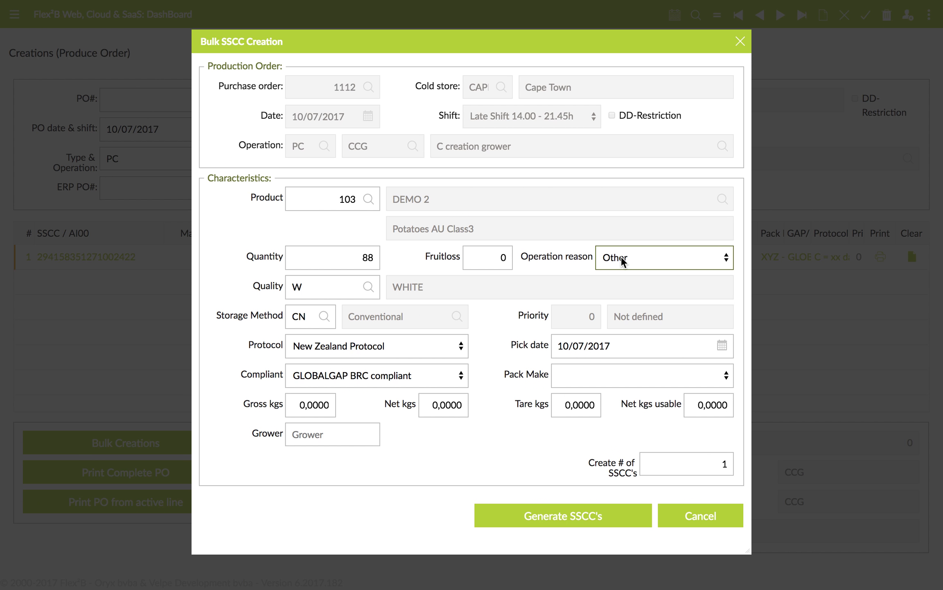
pyautogui.click(643, 258)
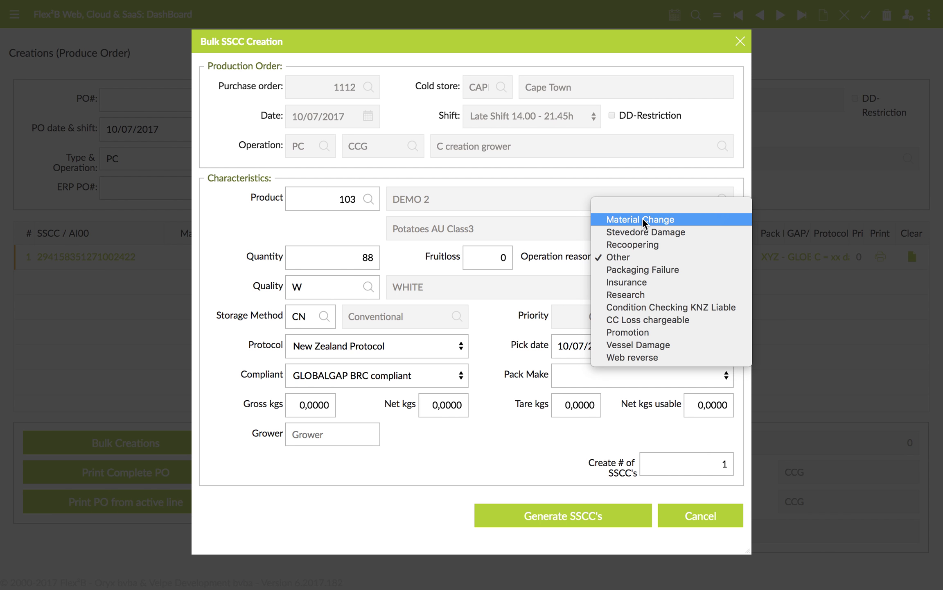
pyautogui.click(618, 258)
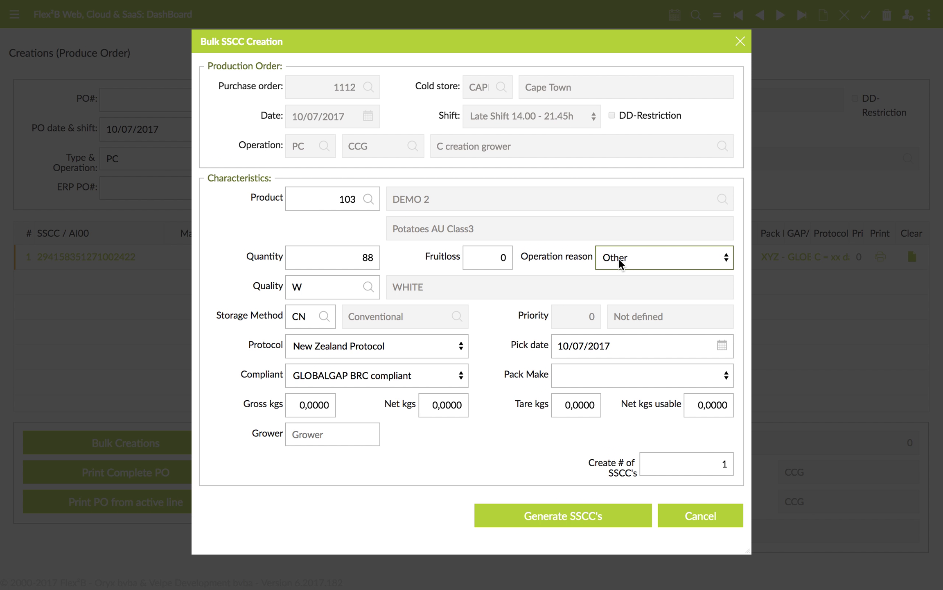
# Step: Set the bulk creation's quality to U (Unchecked) and confirm storage method CN (Conventional)
pyautogui.click(354, 283)
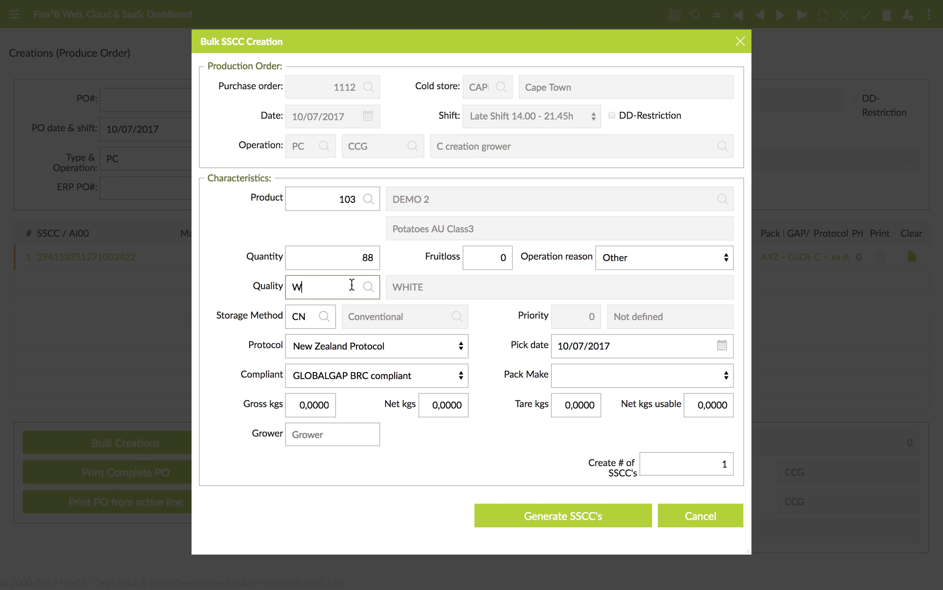
pyautogui.click(368, 287)
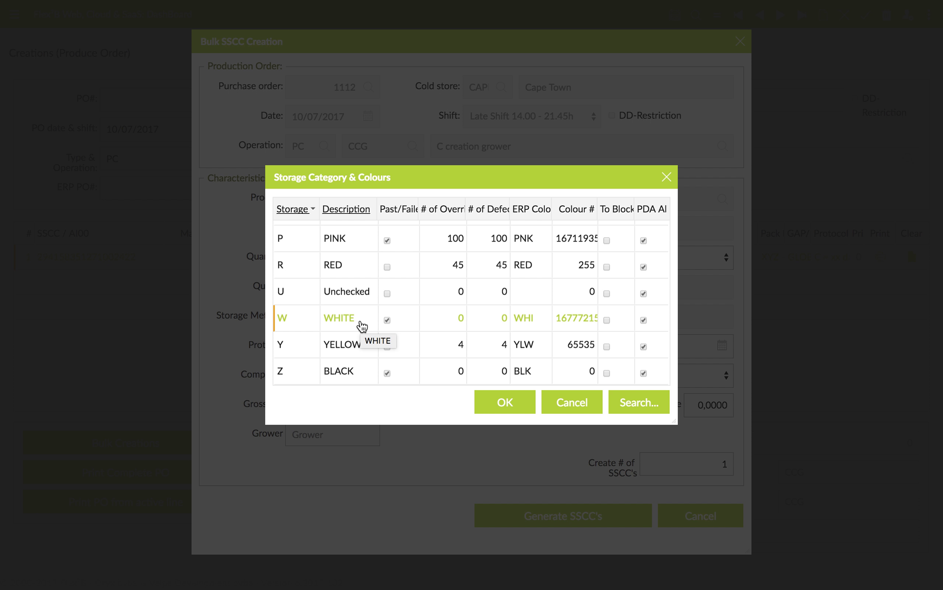
pyautogui.scroll(3, 390, 274)
pyautogui.scroll(-3, 391, 274)
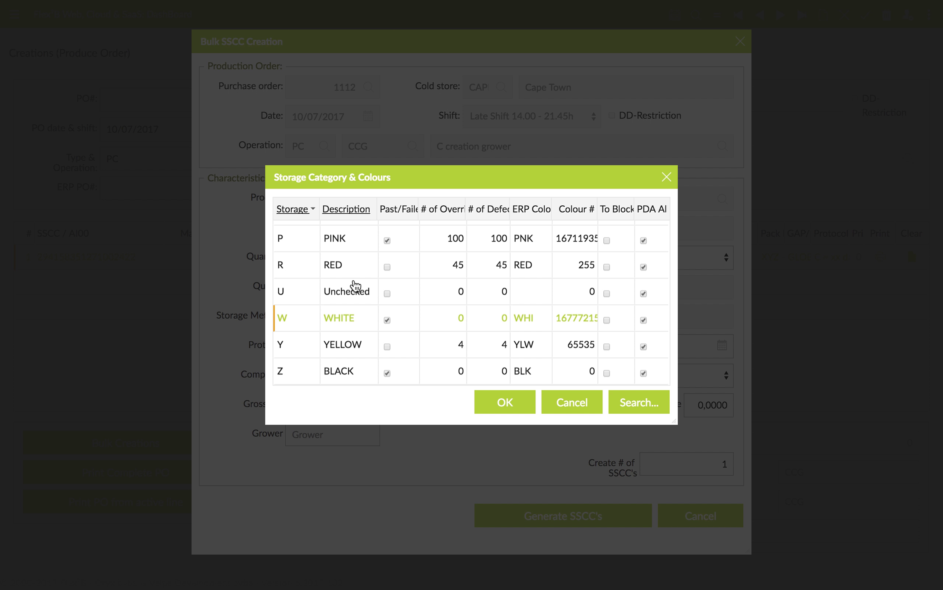
pyautogui.click(286, 291)
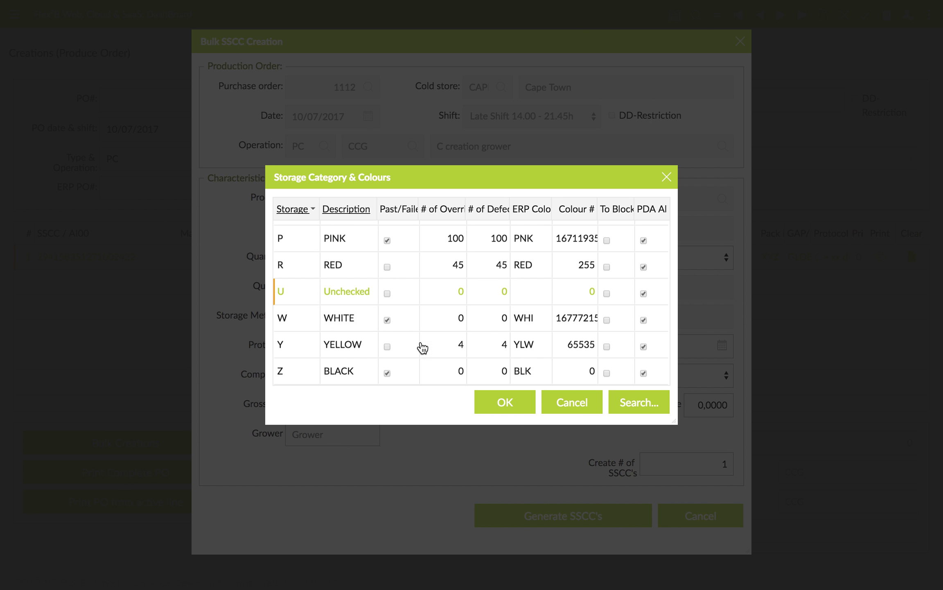
pyautogui.click(498, 403)
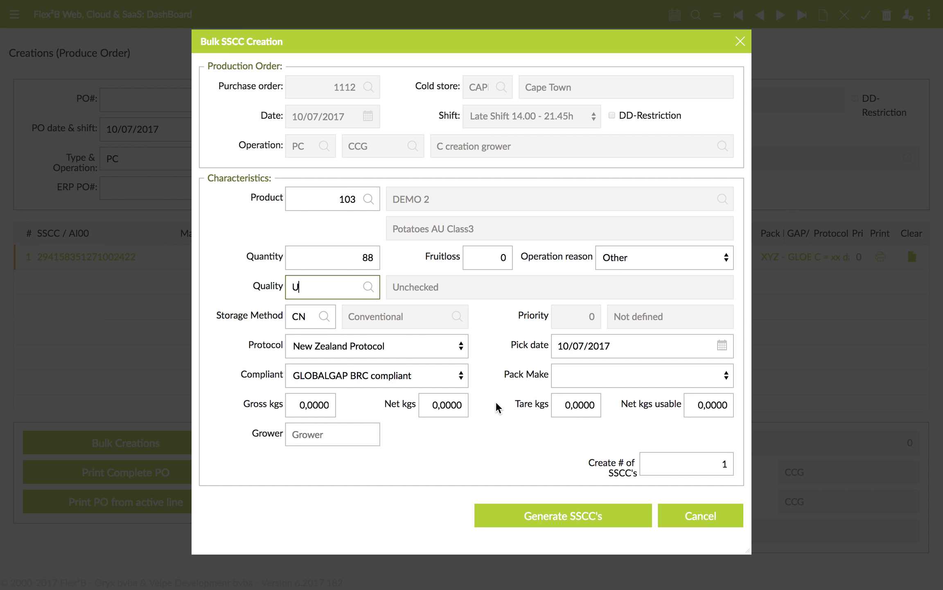
pyautogui.click(324, 315)
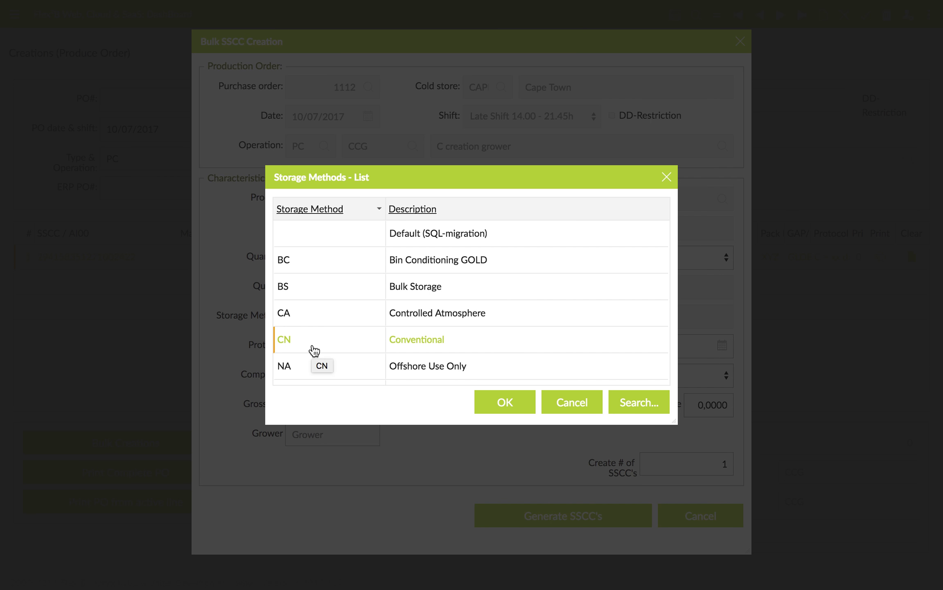
pyautogui.click(512, 406)
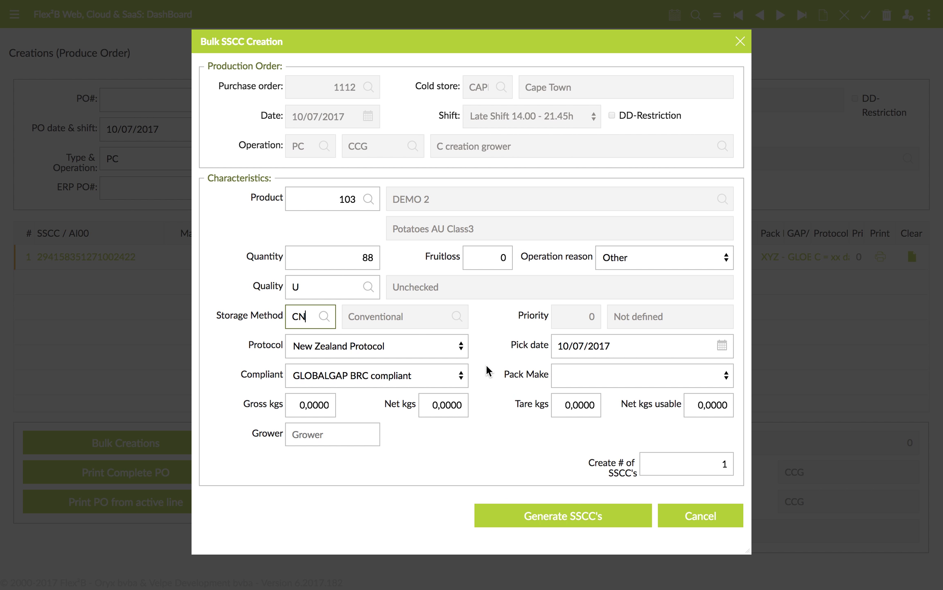
# Step: Set the bulk creation's protocol to B = 16 days, pick date to 09/07/2017 and pack make to CCF
pyautogui.click(461, 348)
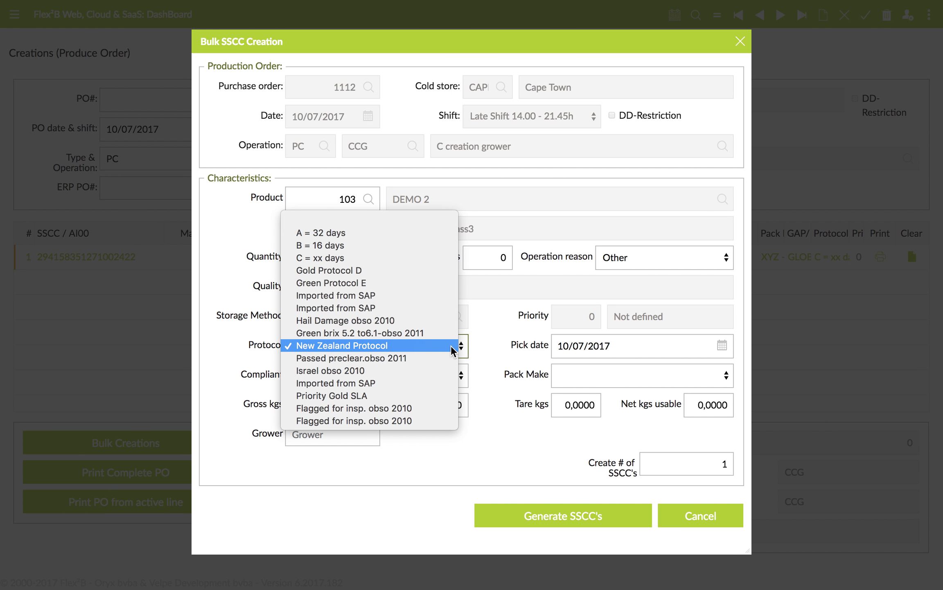
pyautogui.click(423, 245)
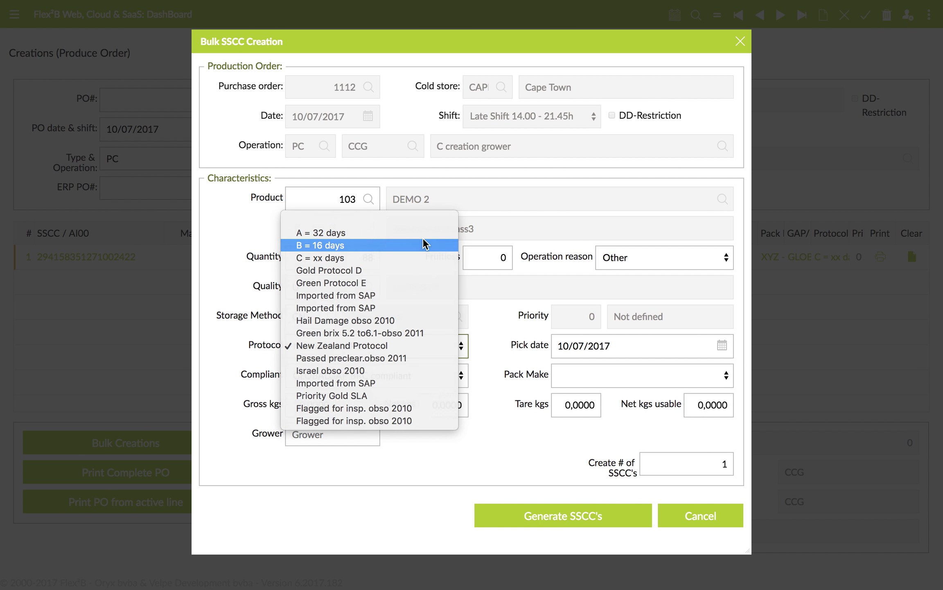
pyautogui.click(721, 344)
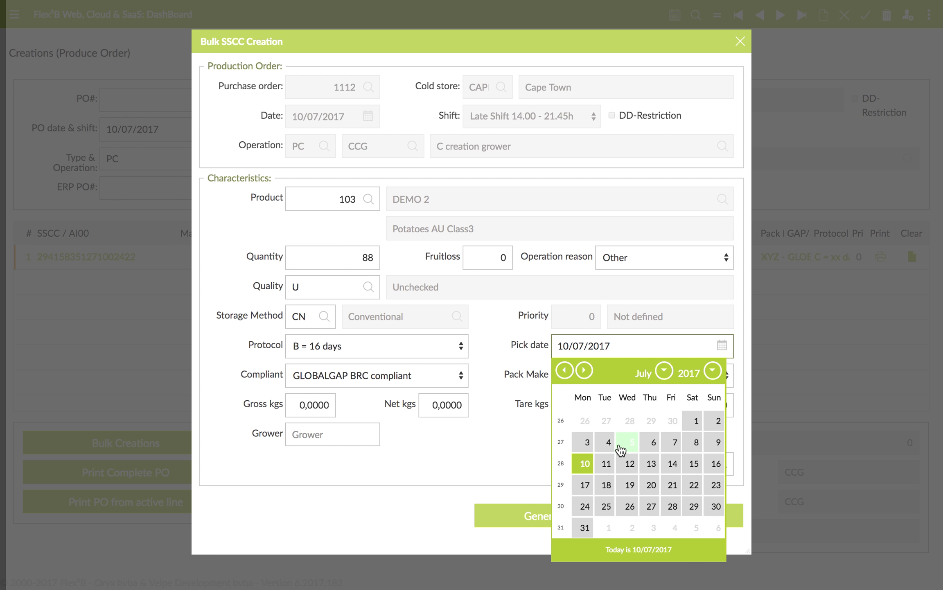
pyautogui.click(717, 442)
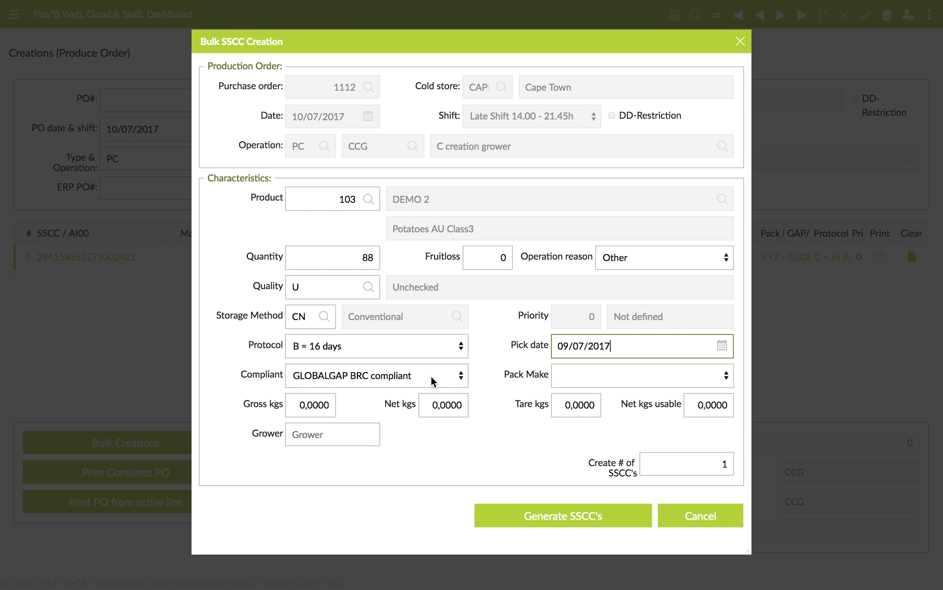
pyautogui.click(572, 381)
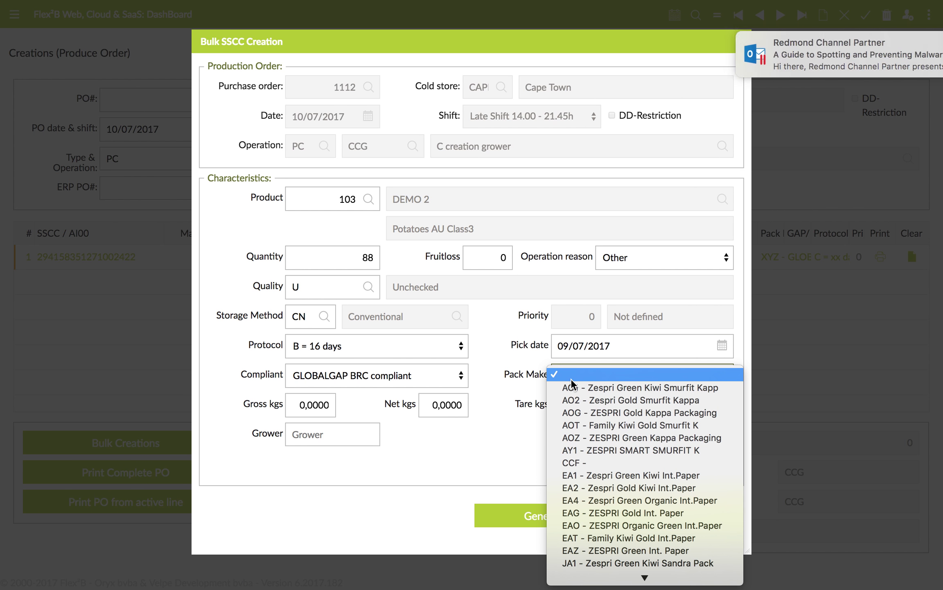
pyautogui.click(581, 463)
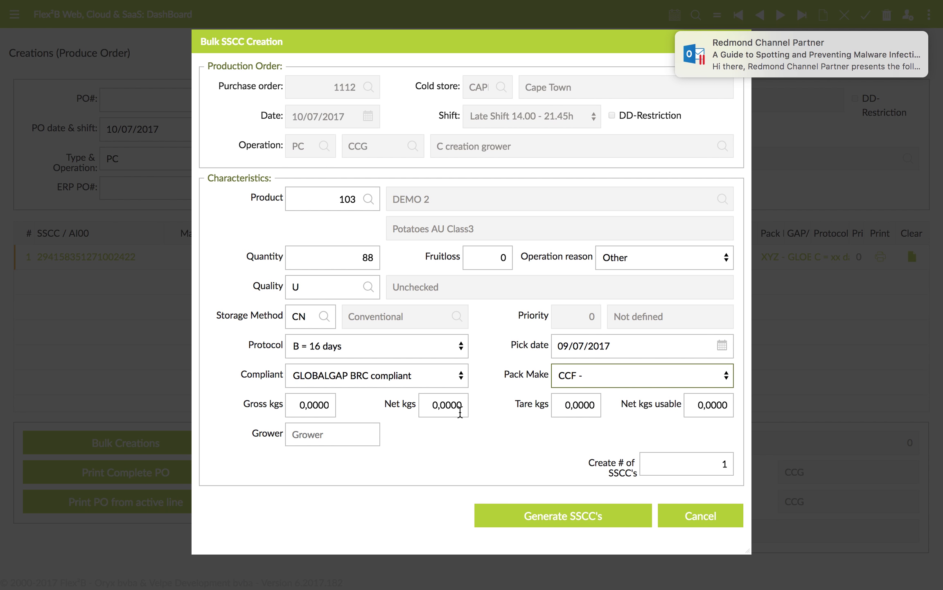
# Step: Enter the bulk creation's weights: gross 600 kg, net 480 kg, tare 120 kg and usable net 450 kg
pyautogui.moveTo(303, 405); pyautogui.dragTo(338, 411)
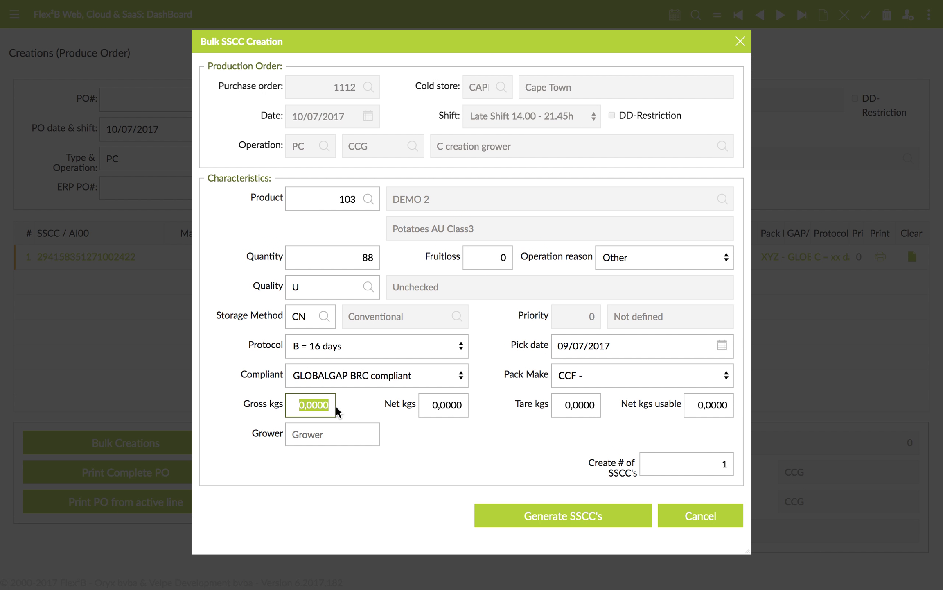
pyautogui.write('600')
pyautogui.press('Tab')
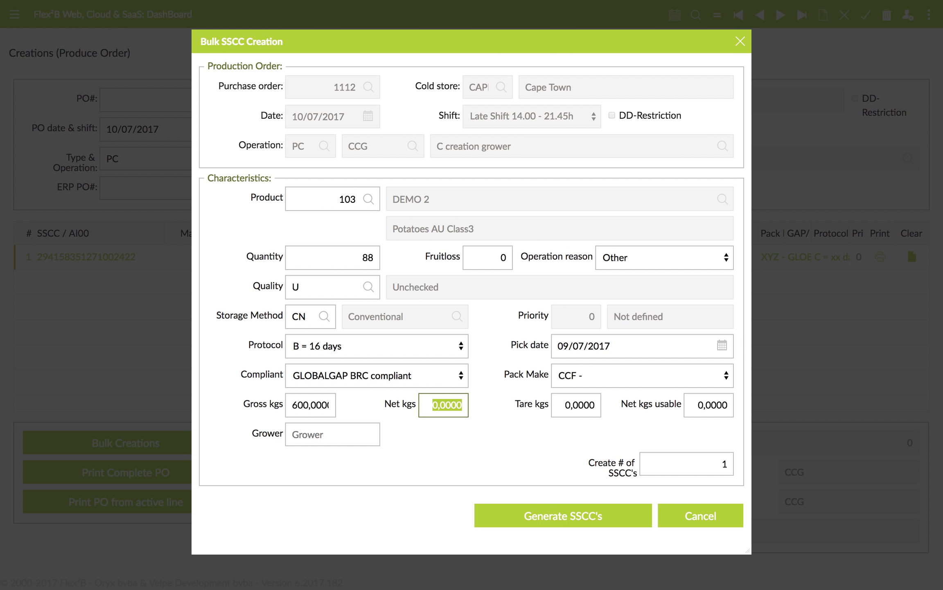
pyautogui.write('90')
pyautogui.press('BackSpace')
pyautogui.press('BackSpace')
pyautogui.write('480')
pyautogui.press('Tab')
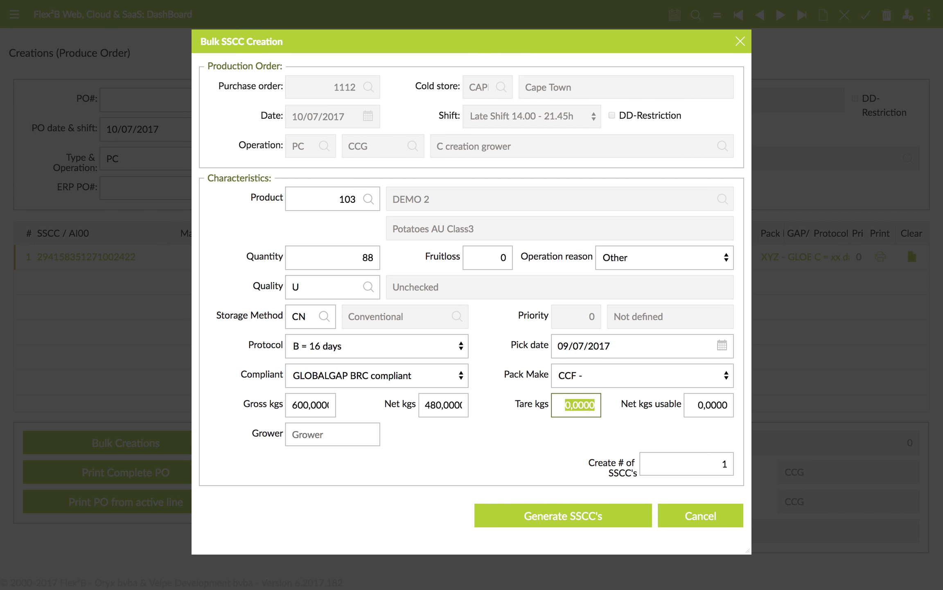
pyautogui.write('120')
pyautogui.press('Tab')
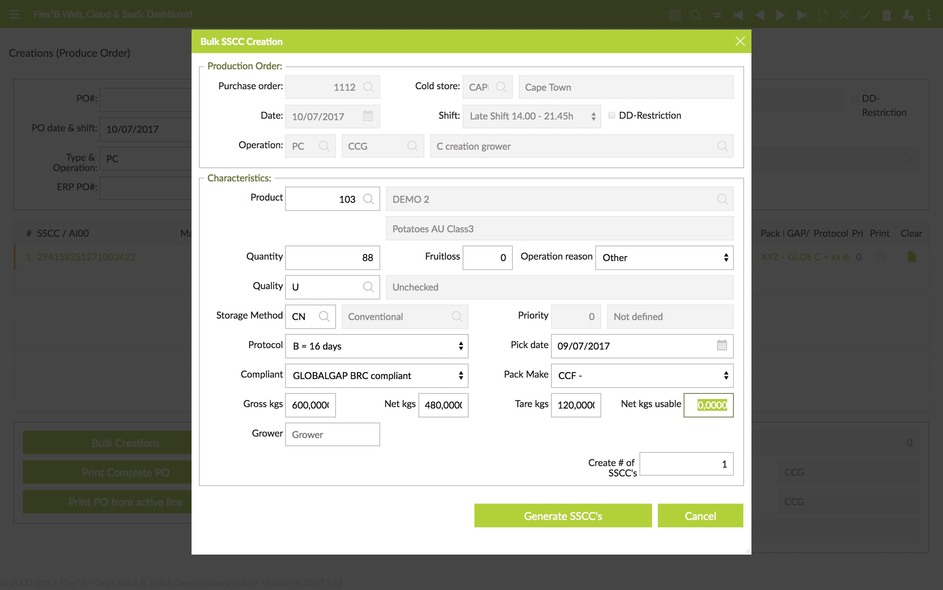
pyautogui.write('450')
# Step: Set the grower to FLD009 and the number of SSCCs to 3, generate them, and acknowledge the completion
pyautogui.click(343, 434)
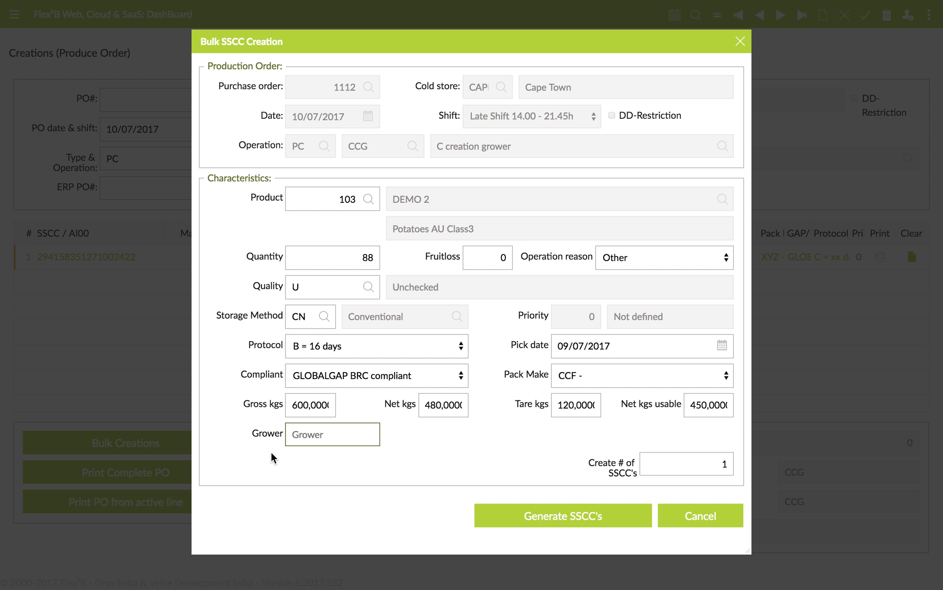
pyautogui.write('FLD009')
pyautogui.click(680, 458)
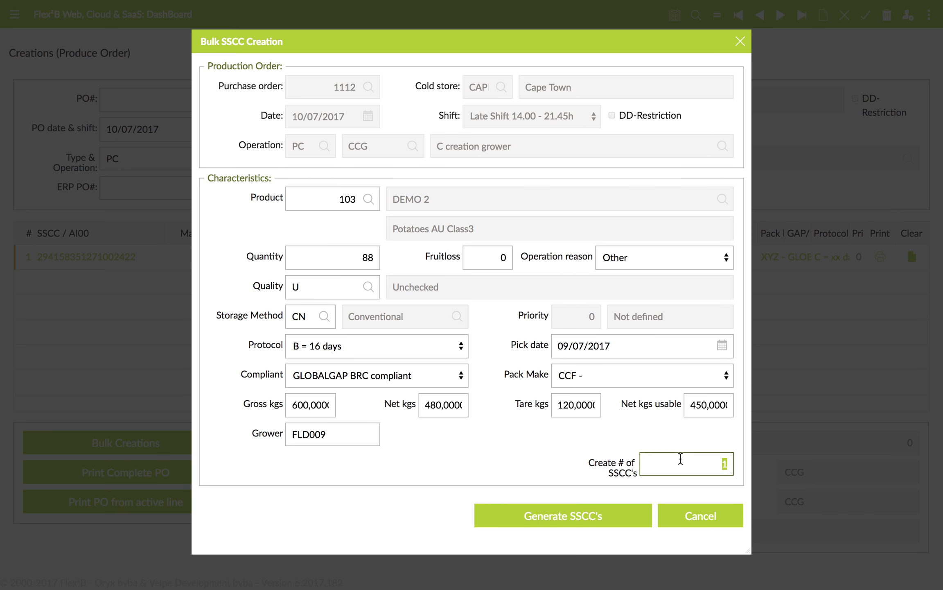
pyautogui.write('3')
pyautogui.click(581, 518)
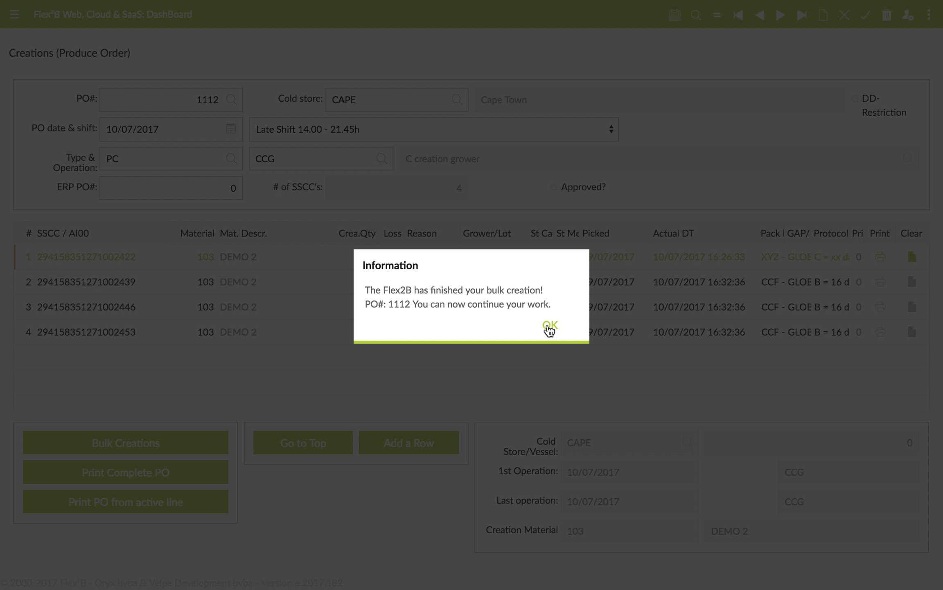
pyautogui.click(549, 325)
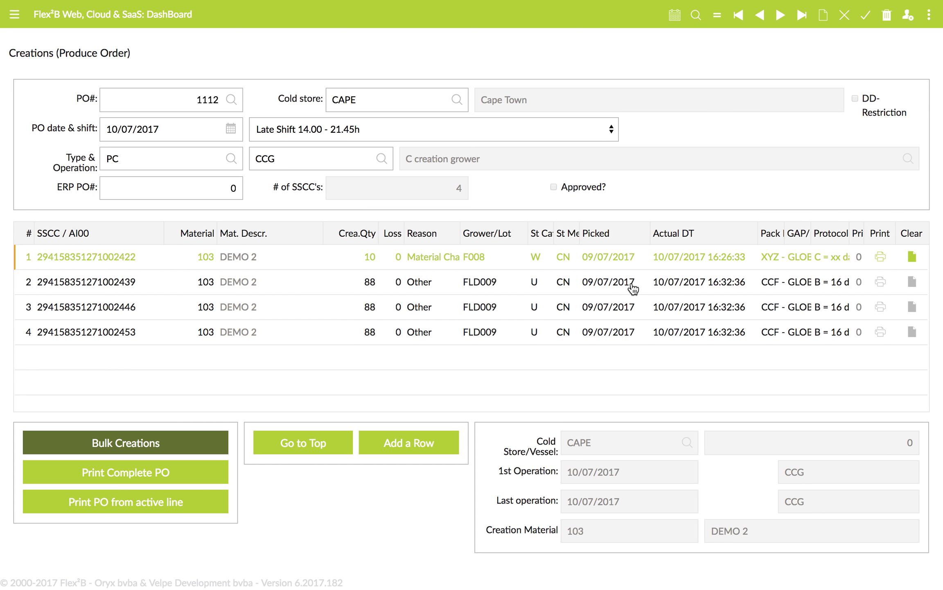
# Step: Open the PDF label preview for the second SSCC line and look through the whole label
pyautogui.click(883, 284)
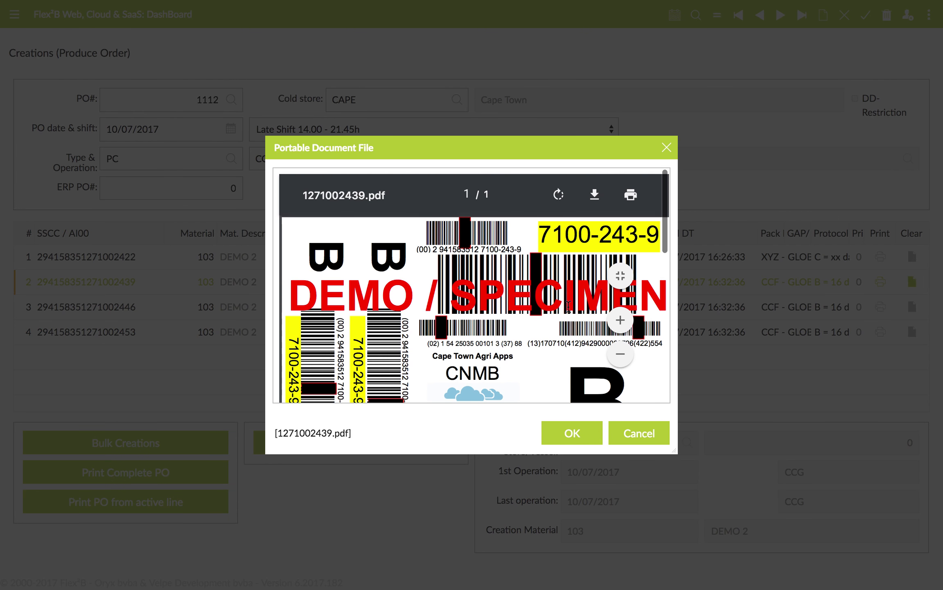
pyautogui.scroll(-15, 568, 306)
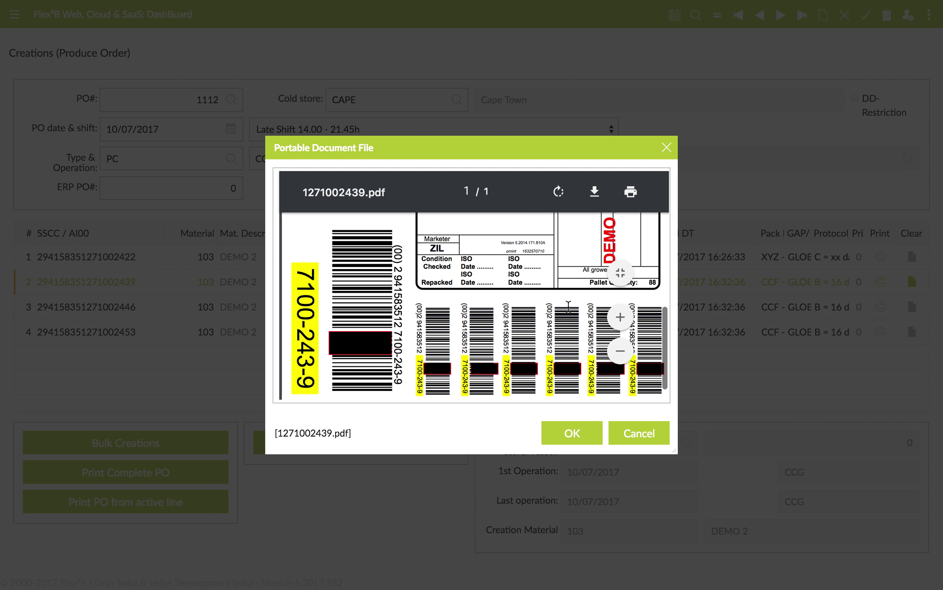
pyautogui.scroll(-10, 568, 305)
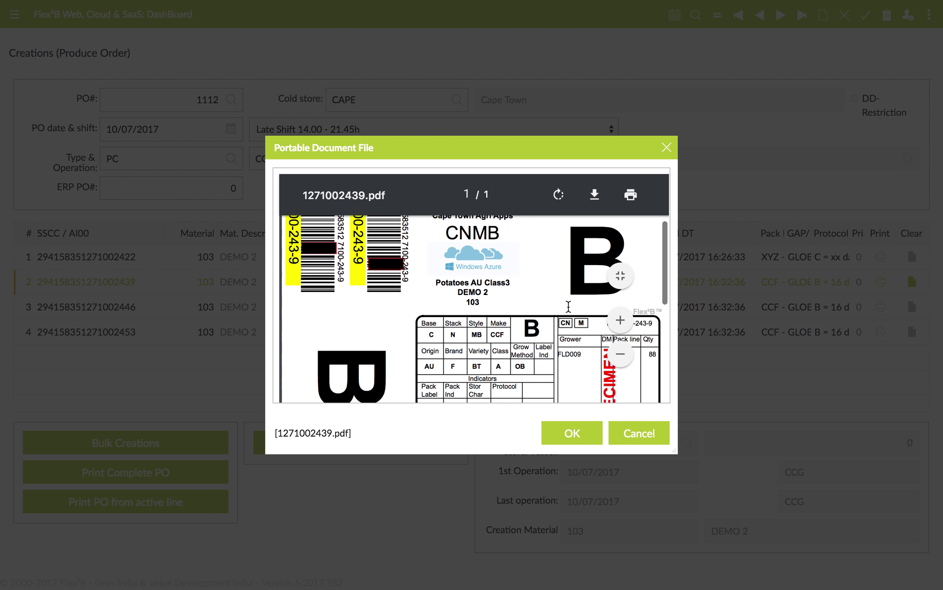
pyautogui.scroll(-8, 568, 305)
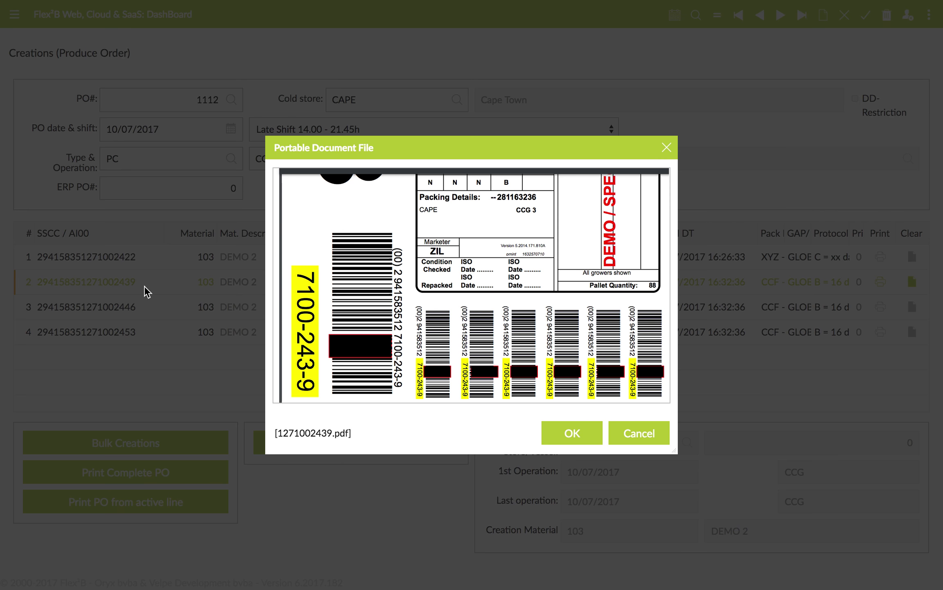
pyautogui.scroll(3, 397, 320)
pyautogui.scroll(5, 397, 320)
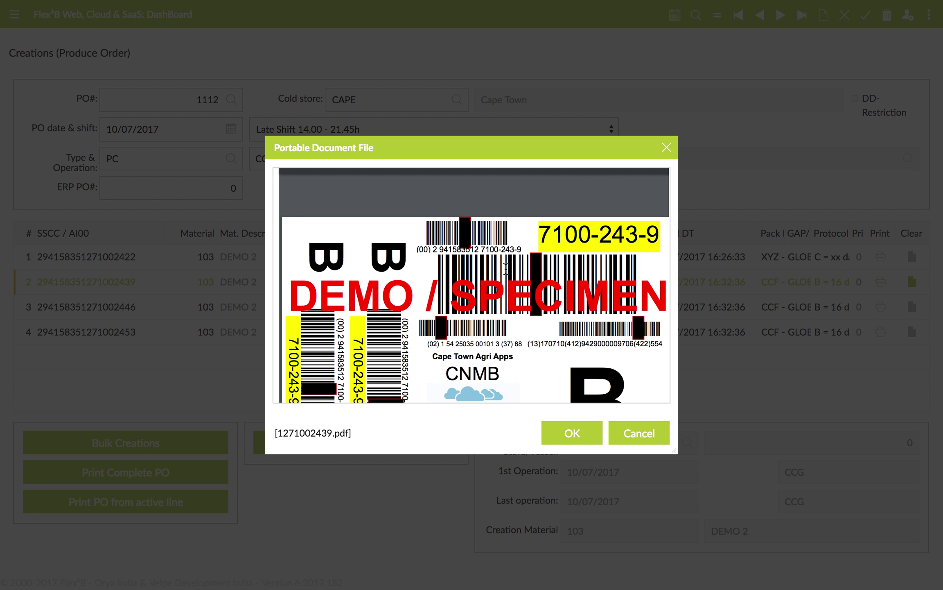
# Step: Examine the label's packing details, highlight grower code FLD009, and close the preview without printing
pyautogui.scroll(-2, 401, 328)
pyautogui.scroll(-3, 402, 329)
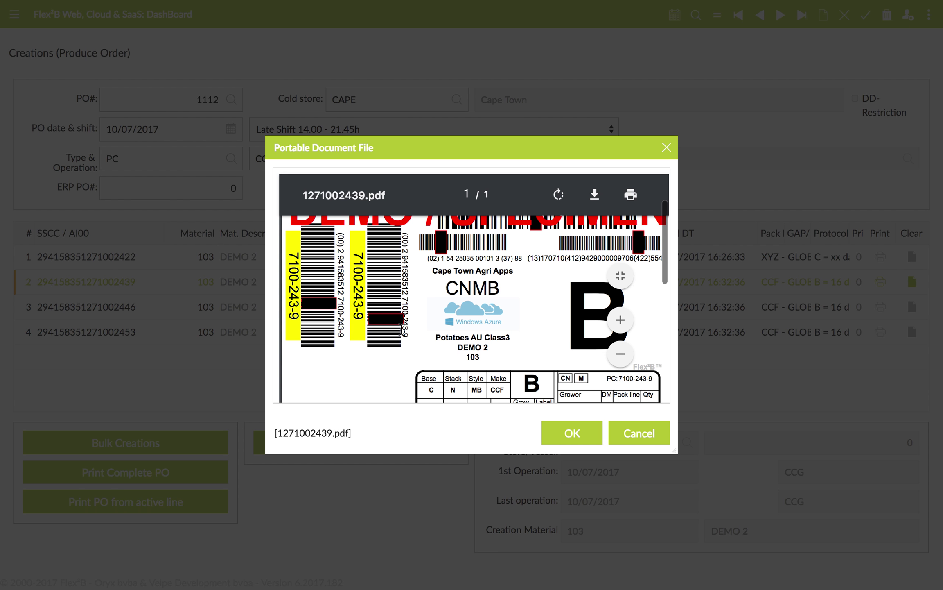
pyautogui.scroll(-5, 401, 329)
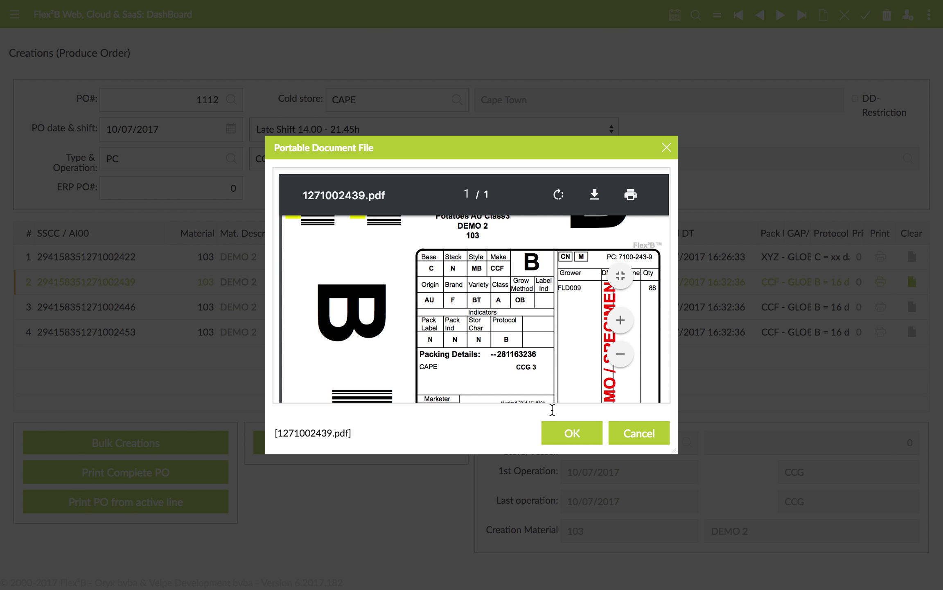
pyautogui.scroll(-2, 597, 364)
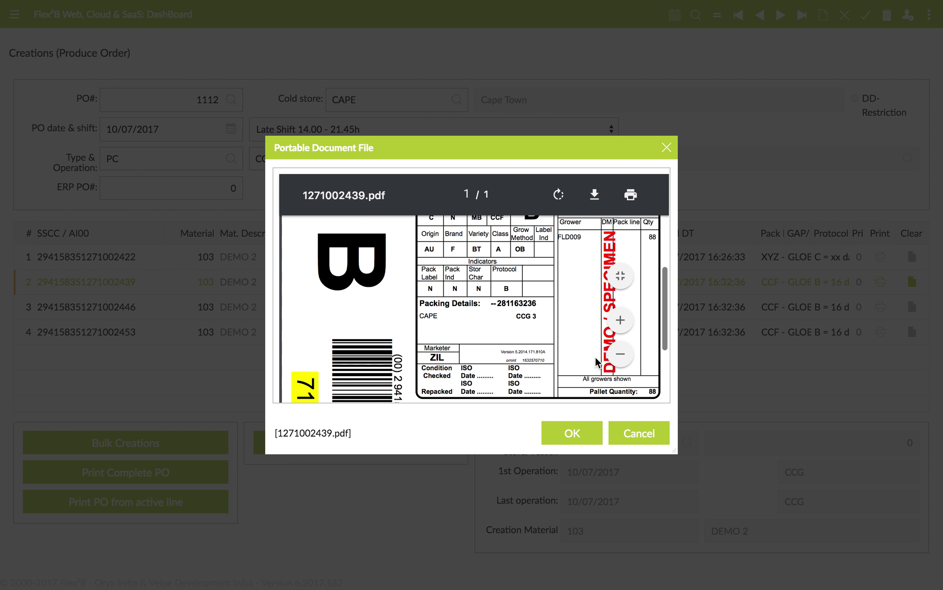
pyautogui.scroll(1, 597, 362)
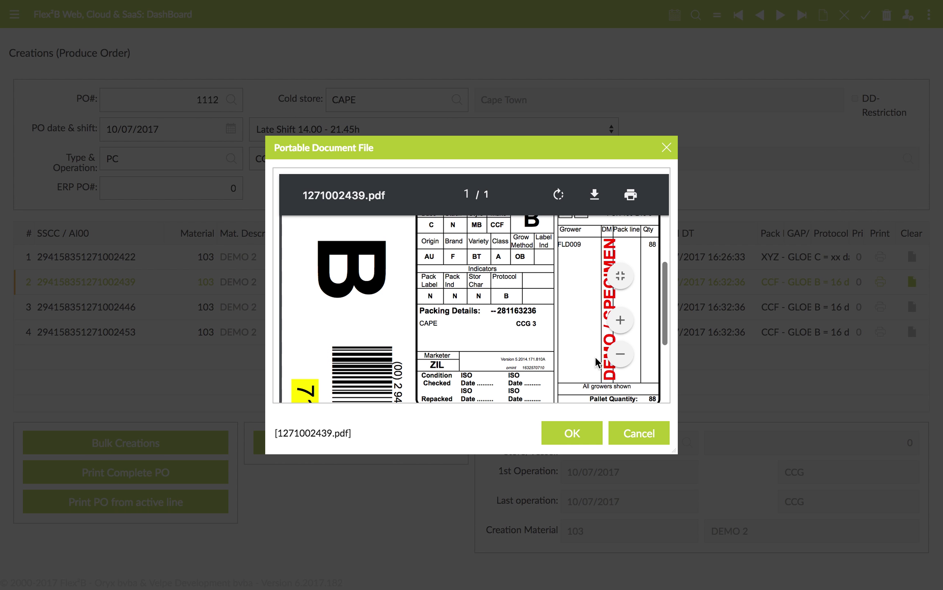
pyautogui.moveTo(559, 244); pyautogui.dragTo(588, 246)
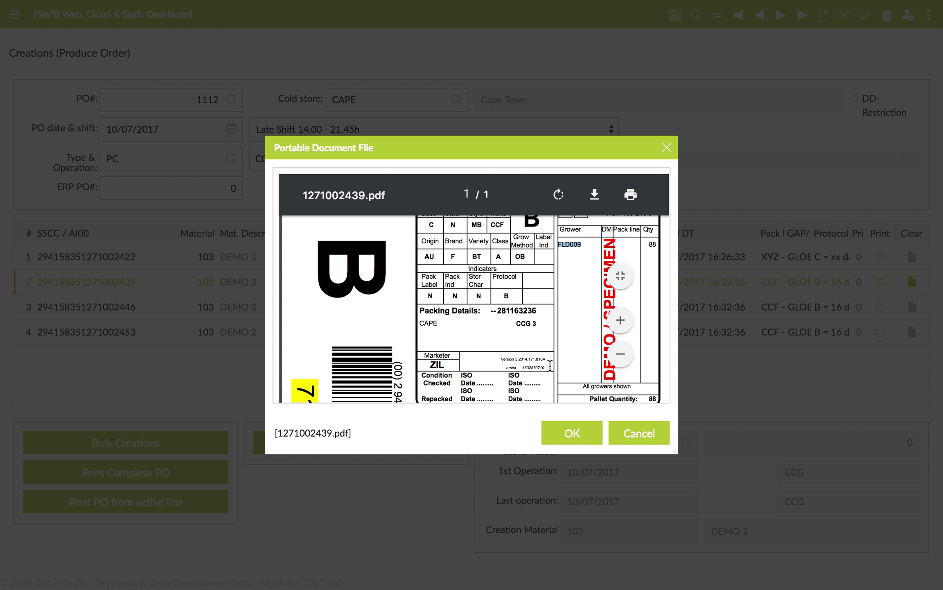
pyautogui.click(639, 433)
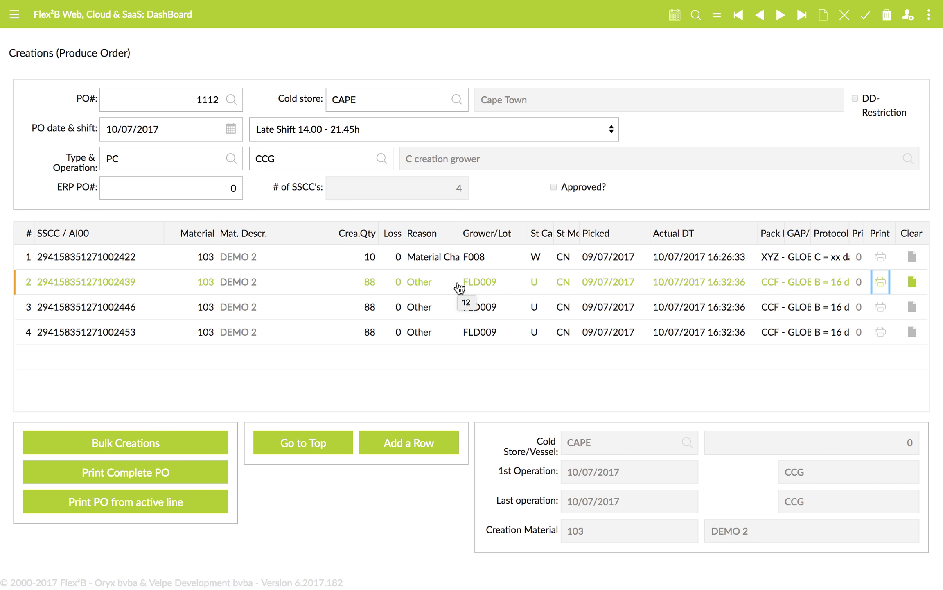
# Step: Open the PDF preview of all labels in the complete produce order and enlarge its window
pyautogui.click(146, 472)
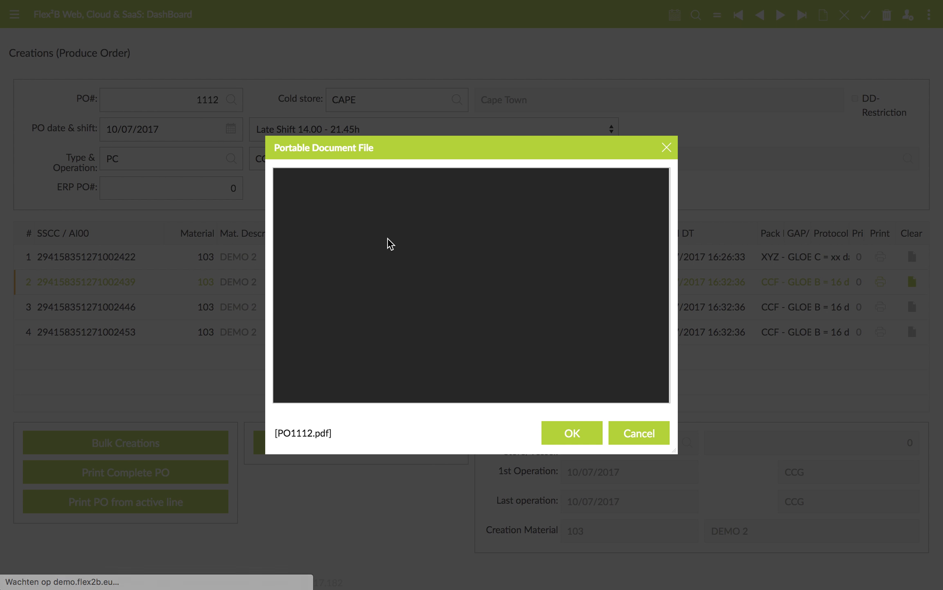
pyautogui.moveTo(432, 146); pyautogui.dragTo(298, 44)
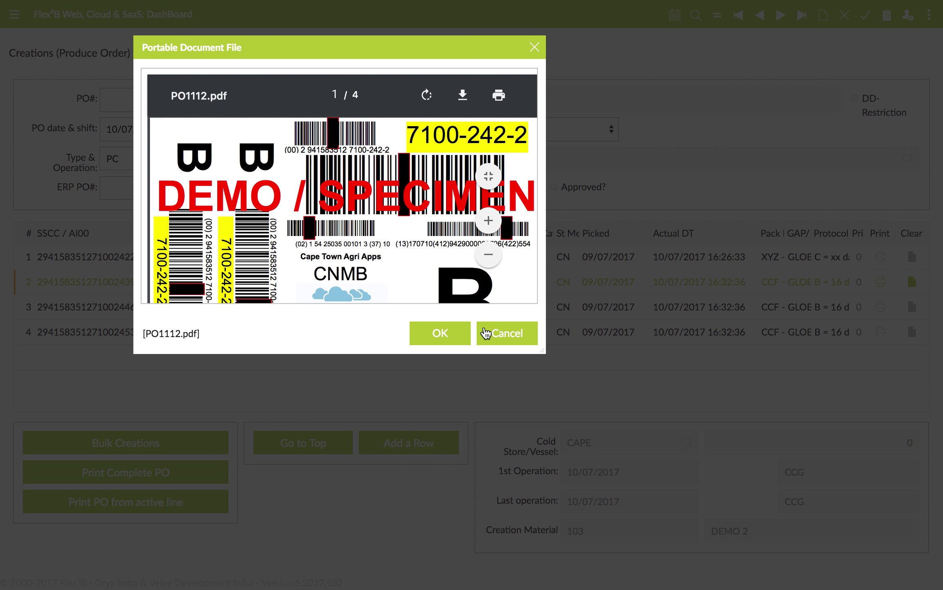
pyautogui.moveTo(546, 351); pyautogui.dragTo(803, 578)
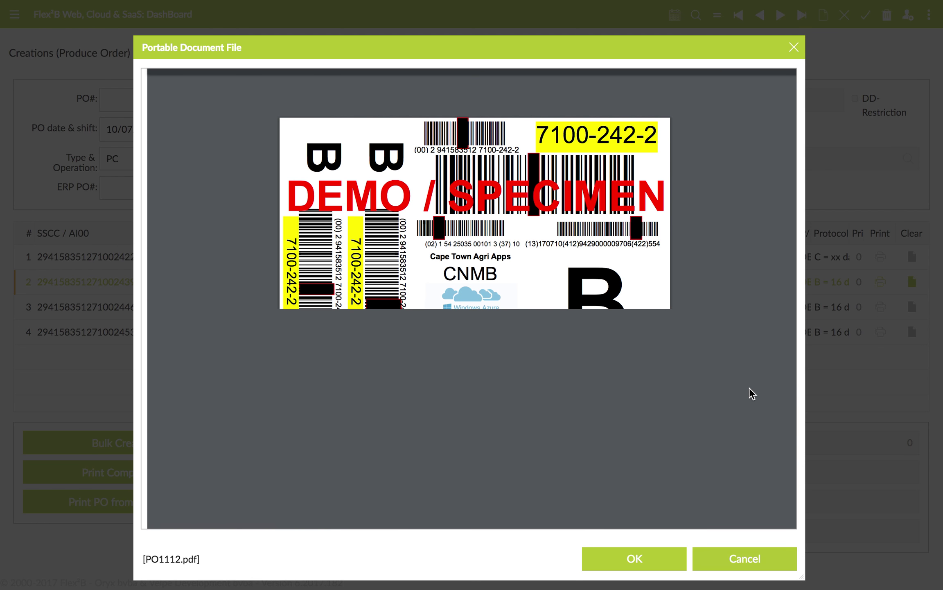
# Step: Look through the produce order's labels in an overview and close the PDF preview without printing
pyautogui.click(747, 483)
pyautogui.click(747, 484)
pyautogui.click(747, 484)
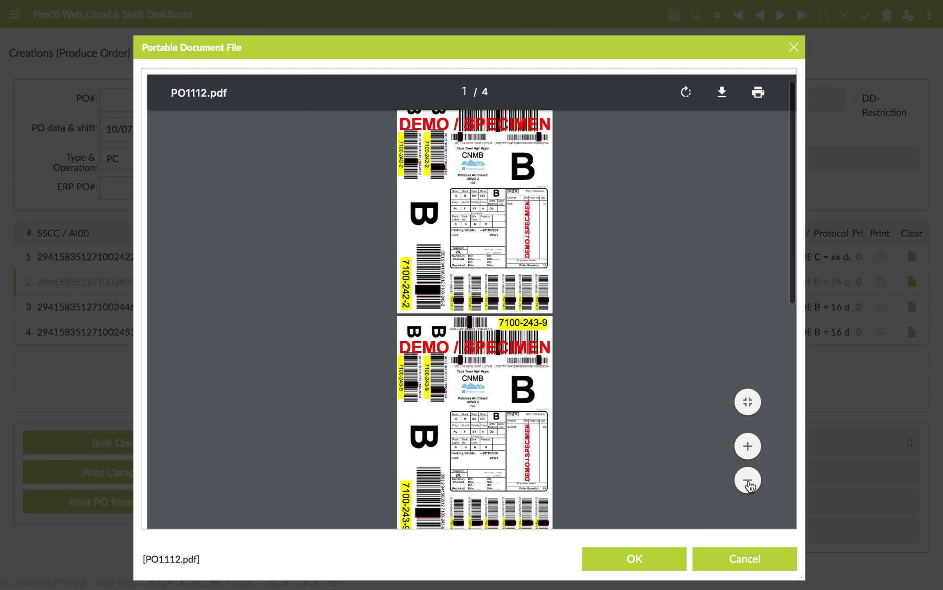
pyautogui.click(748, 484)
pyautogui.click(748, 485)
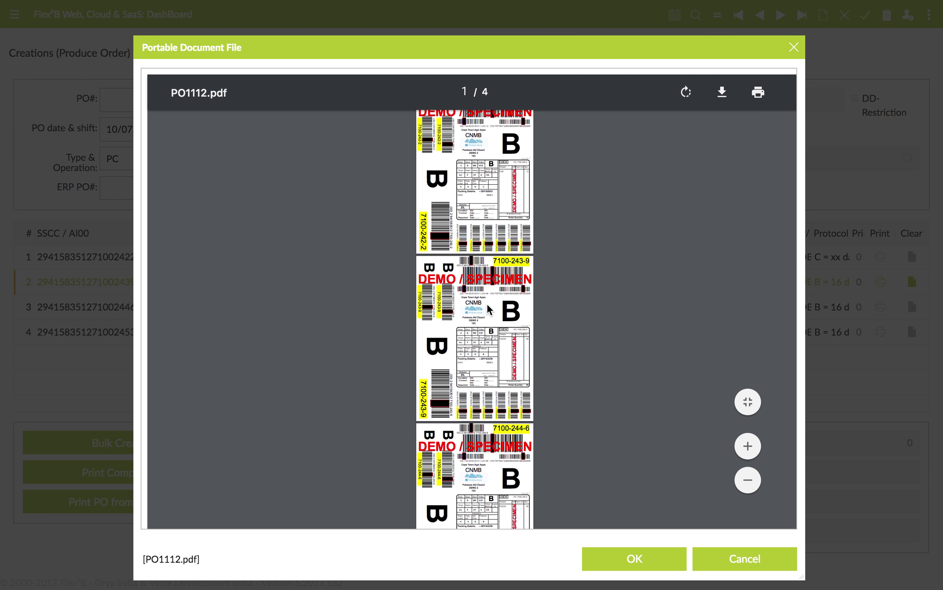
pyautogui.moveTo(480, 456); pyautogui.dragTo(478, 349)
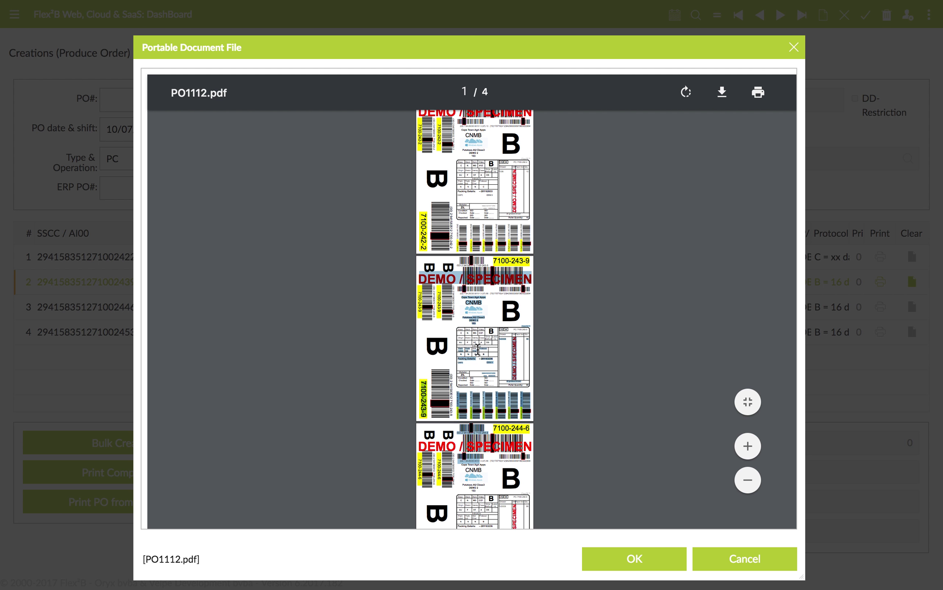
pyautogui.click(573, 437)
pyautogui.scroll(-5, 573, 437)
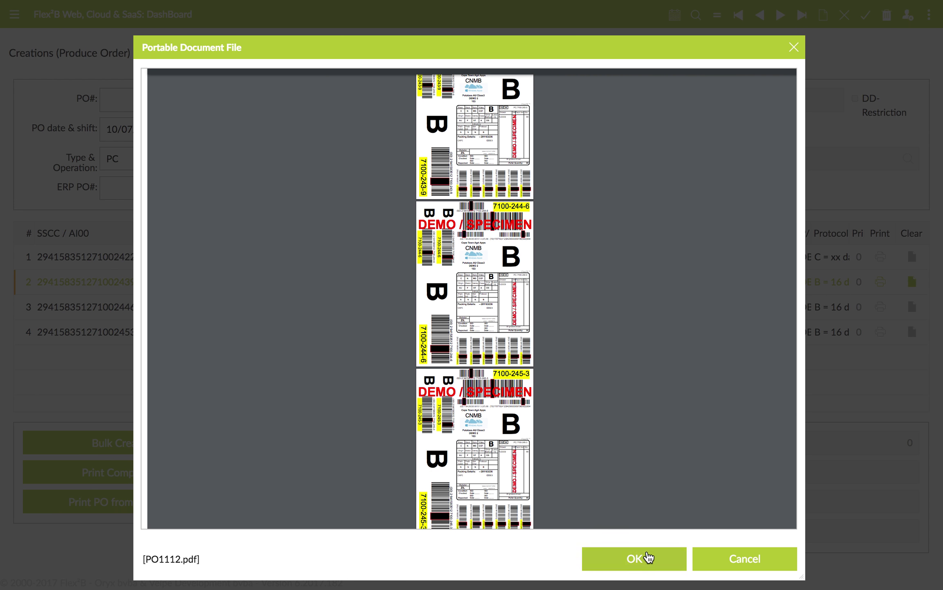
pyautogui.click(737, 558)
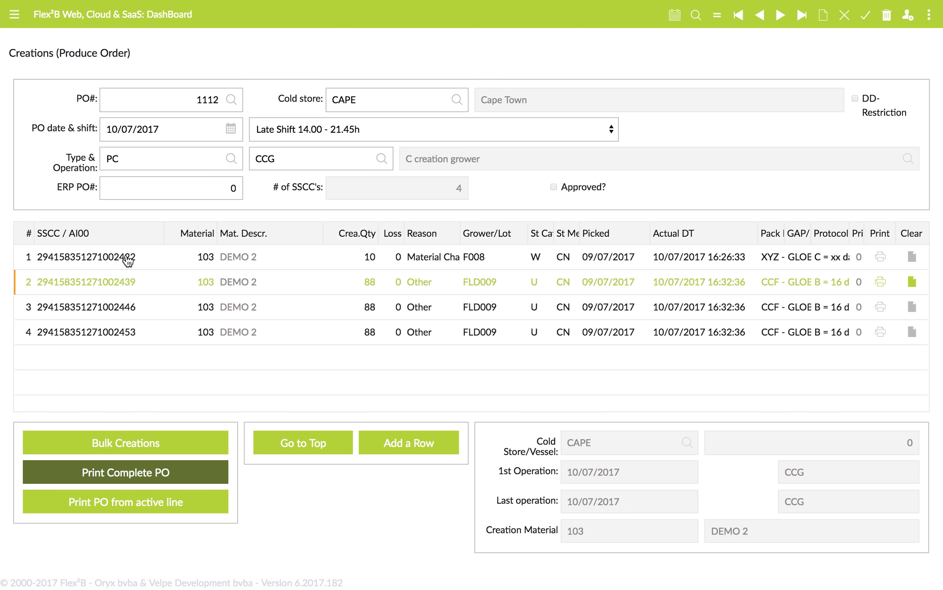
# Step: Open the PDF label preview for the produce order starting from the second SSCC line and enlarge its window
pyautogui.click(95, 256)
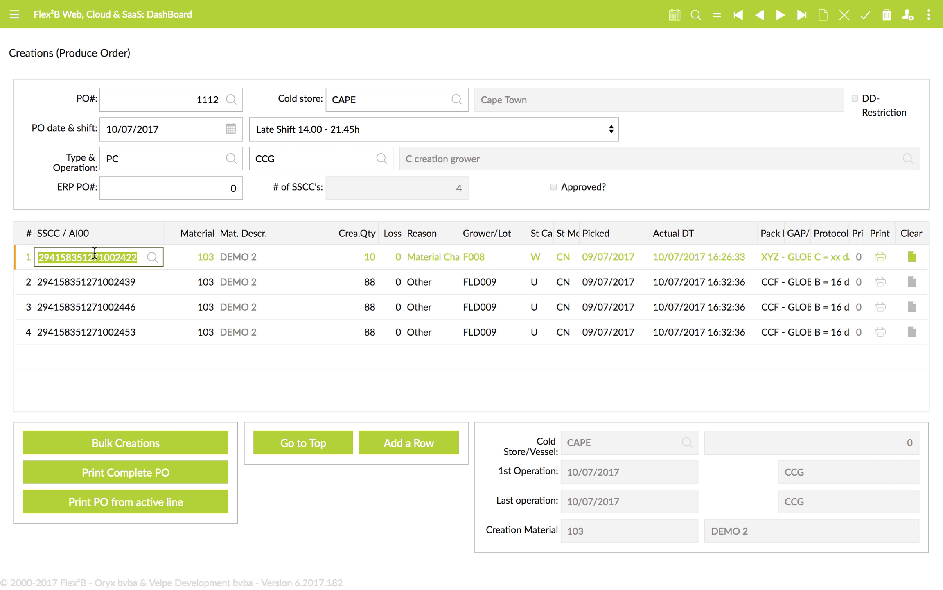
pyautogui.click(93, 281)
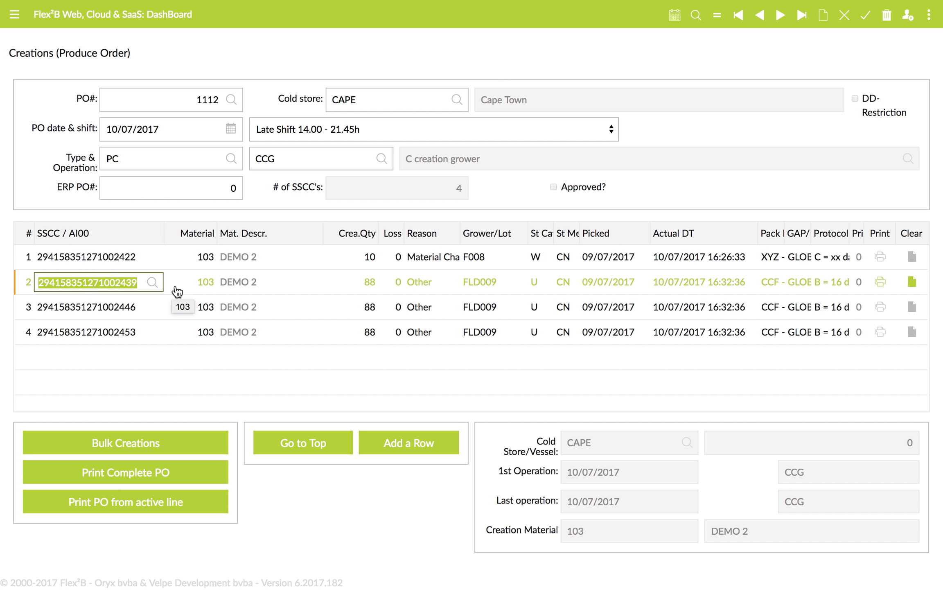
pyautogui.click(114, 511)
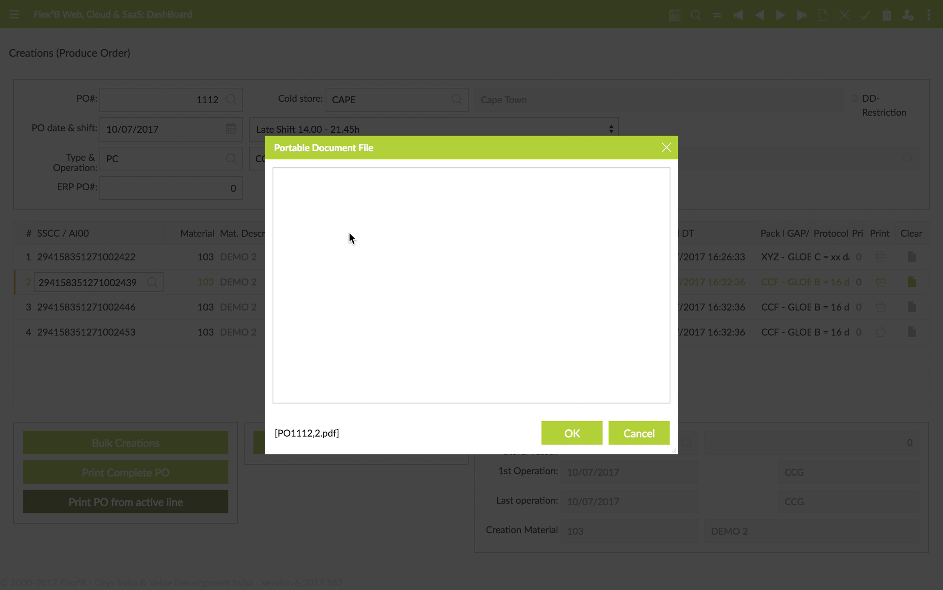
pyautogui.moveTo(412, 153); pyautogui.dragTo(257, 48)
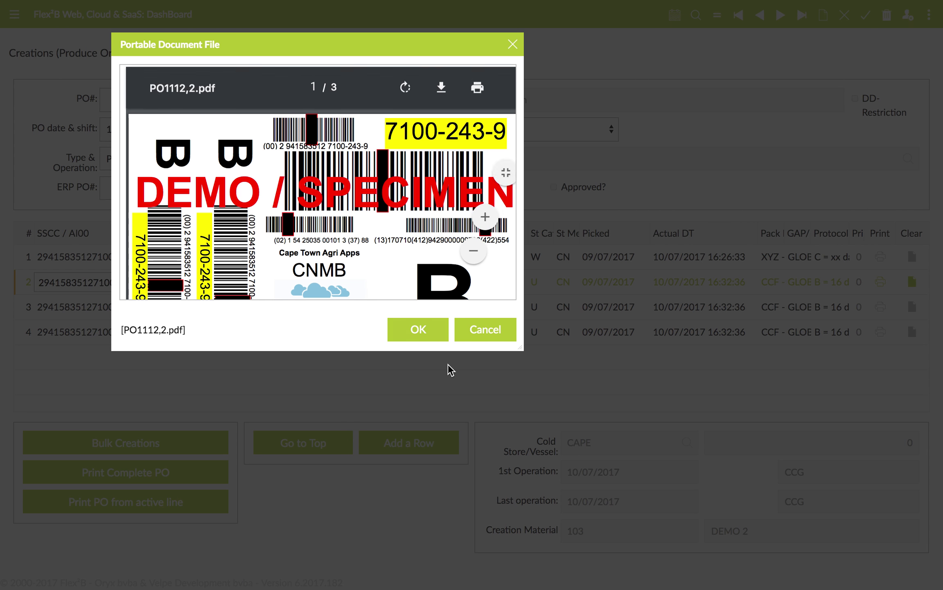
pyautogui.moveTo(519, 349); pyautogui.dragTo(728, 576)
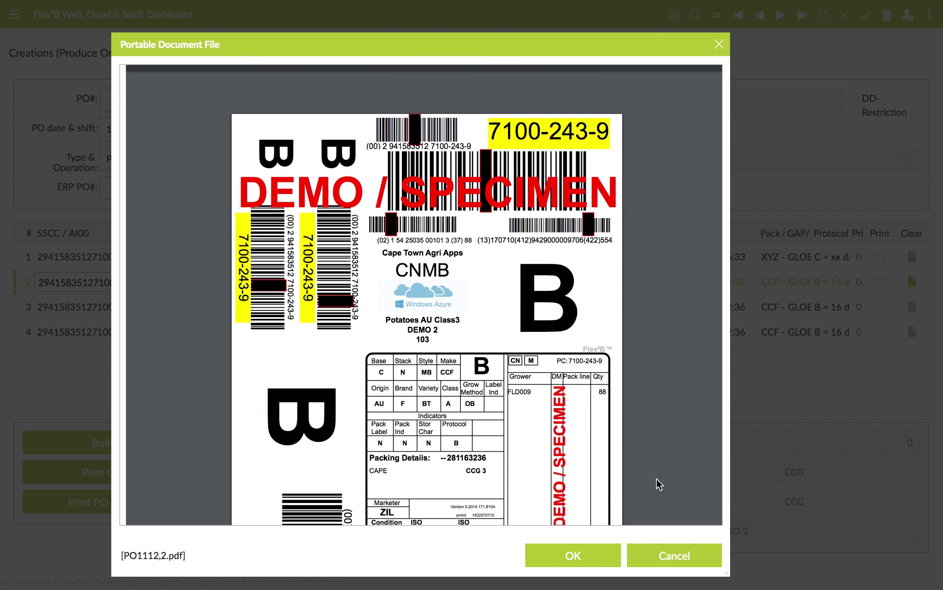
# Step: Look through the labels from the active line onward in an overview and close the PDF preview without printing
pyautogui.click(674, 476)
pyautogui.click(673, 477)
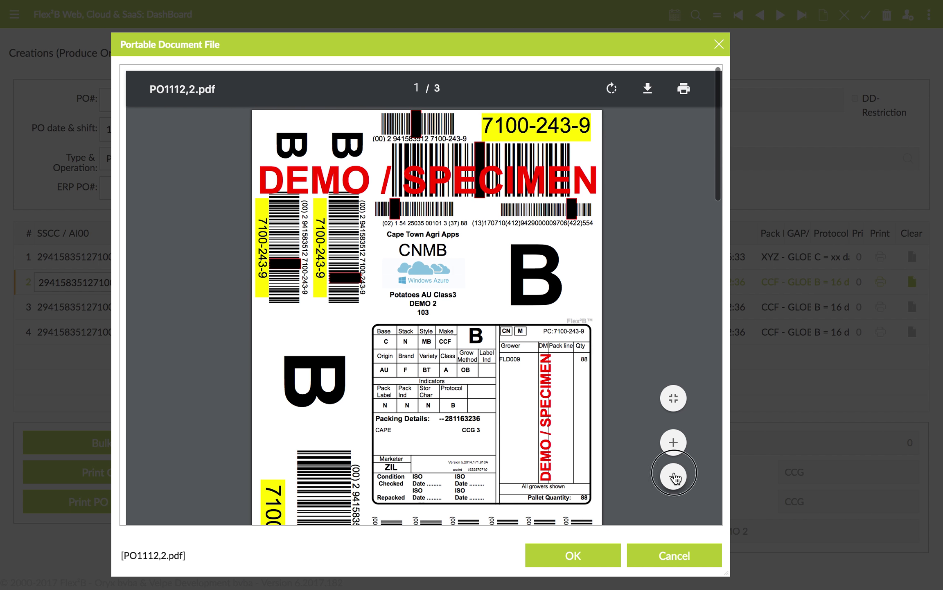
pyautogui.click(673, 476)
pyautogui.click(674, 476)
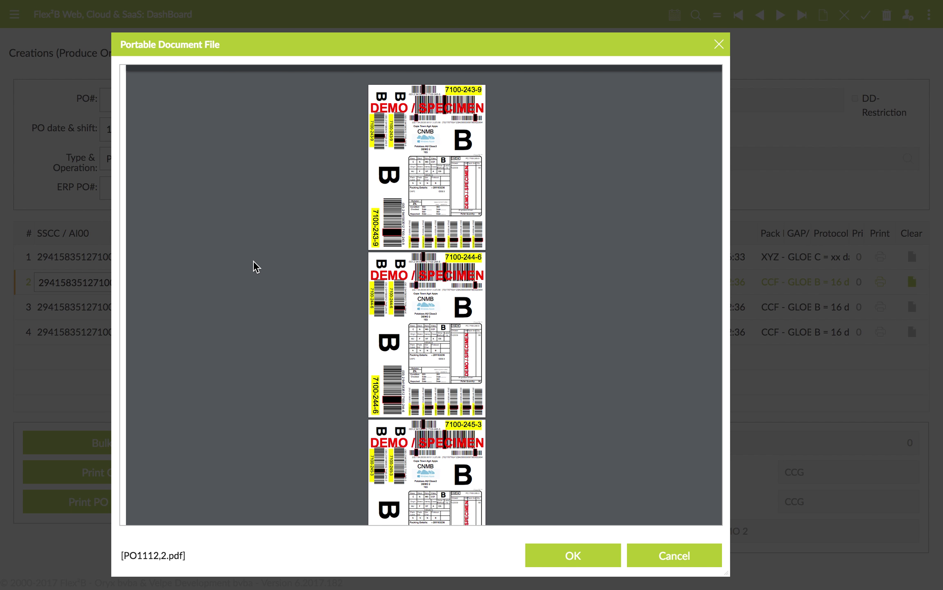
pyautogui.moveTo(400, 312)
pyautogui.click(666, 557)
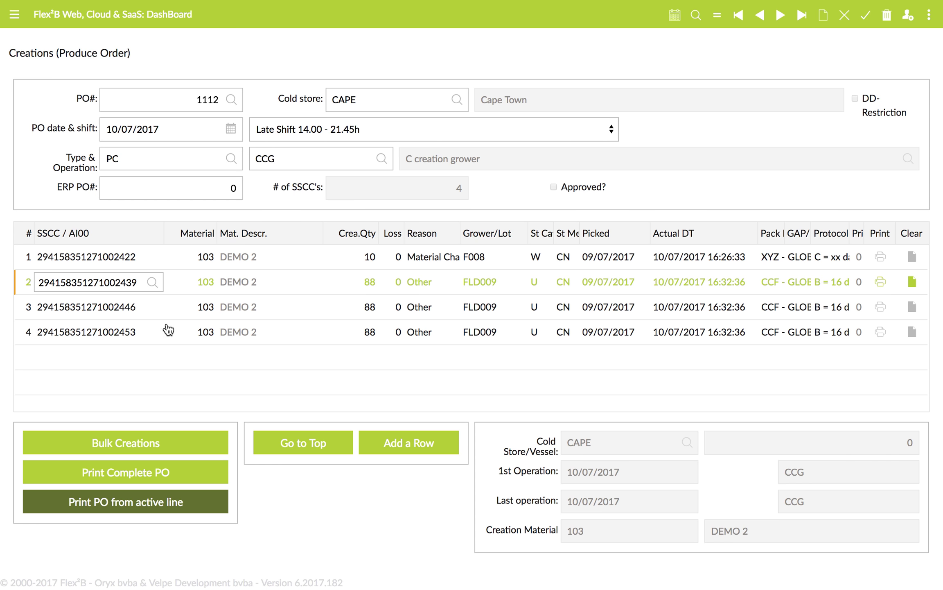
# Step: Copy the SSCC number of the second line in the produce order
pyautogui.click(104, 282)
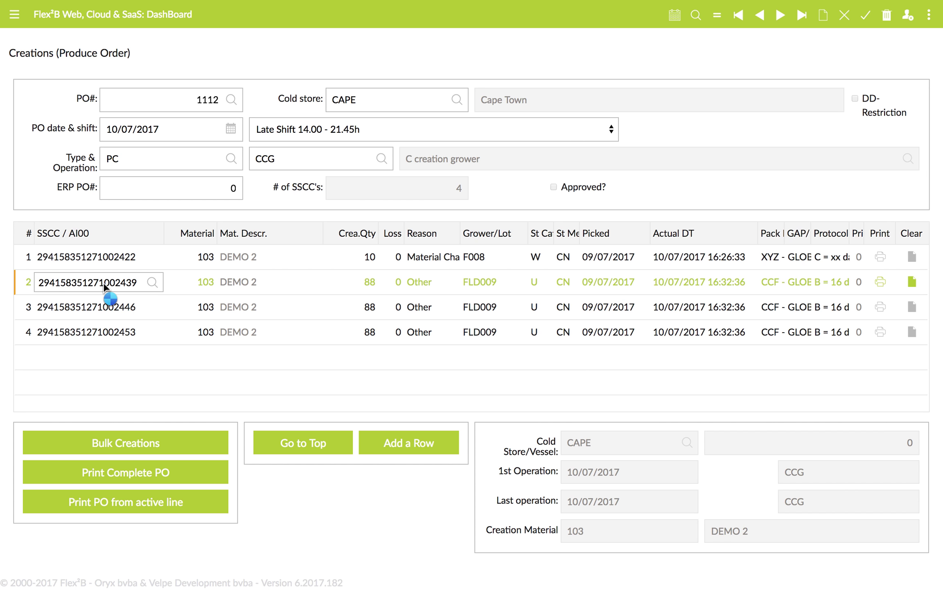
pyautogui.click(109, 285)
pyautogui.moveTo(139, 282); pyautogui.dragTo(38, 280)
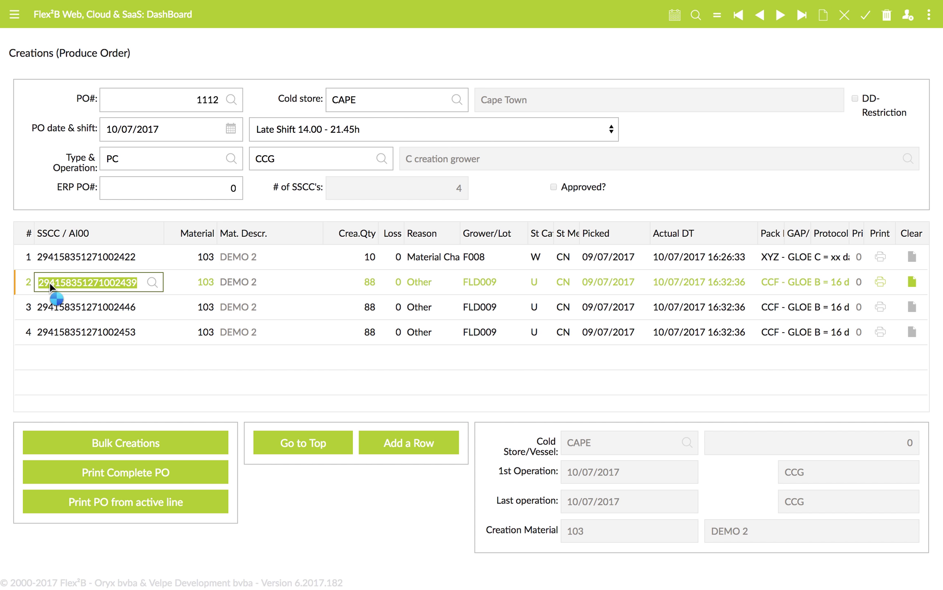
pyautogui.rightClick(49, 282)
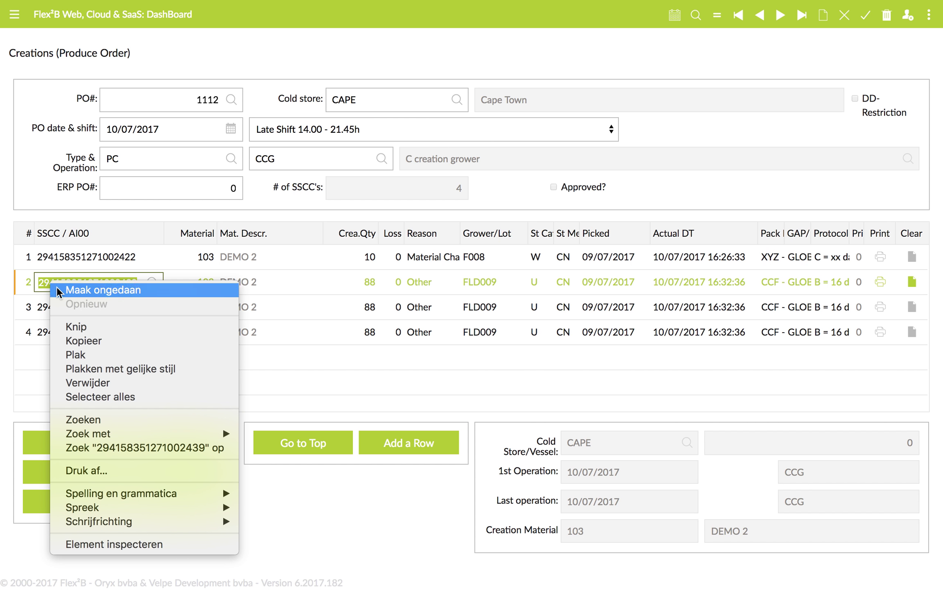
pyautogui.click(76, 341)
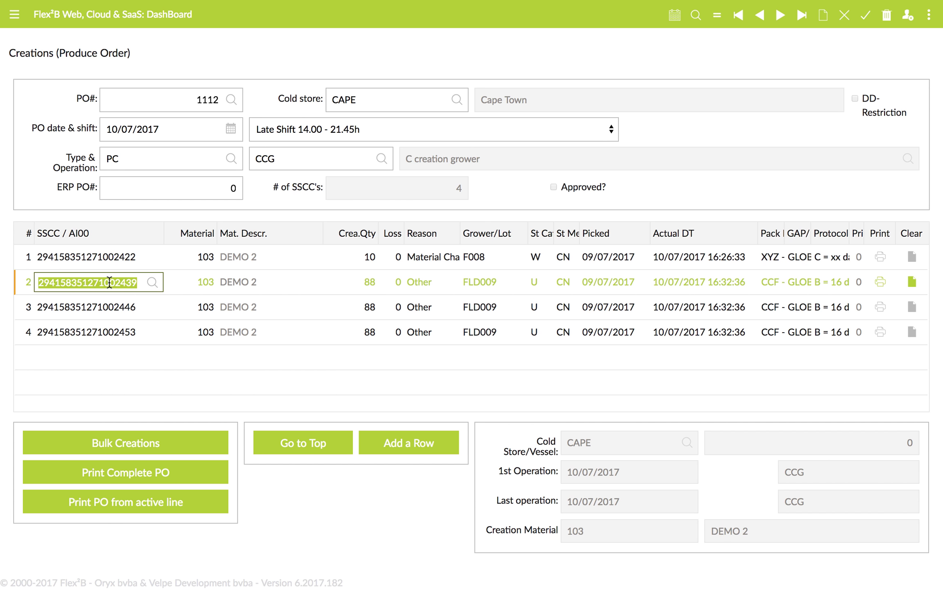
# Step: Look up the copied SSCC in Stock Unit Enquiry and open its operation history
pyautogui.click(17, 25)
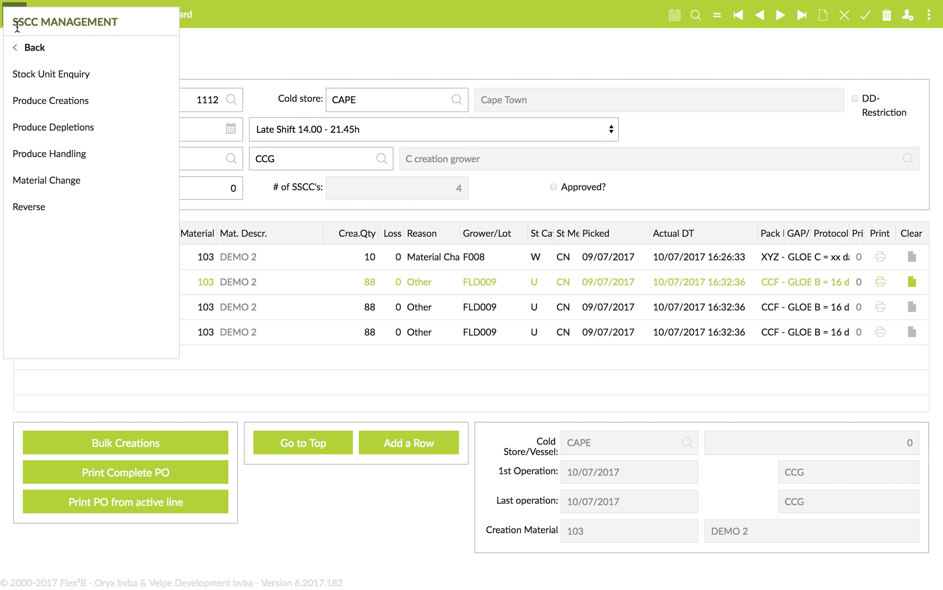
pyautogui.click(39, 74)
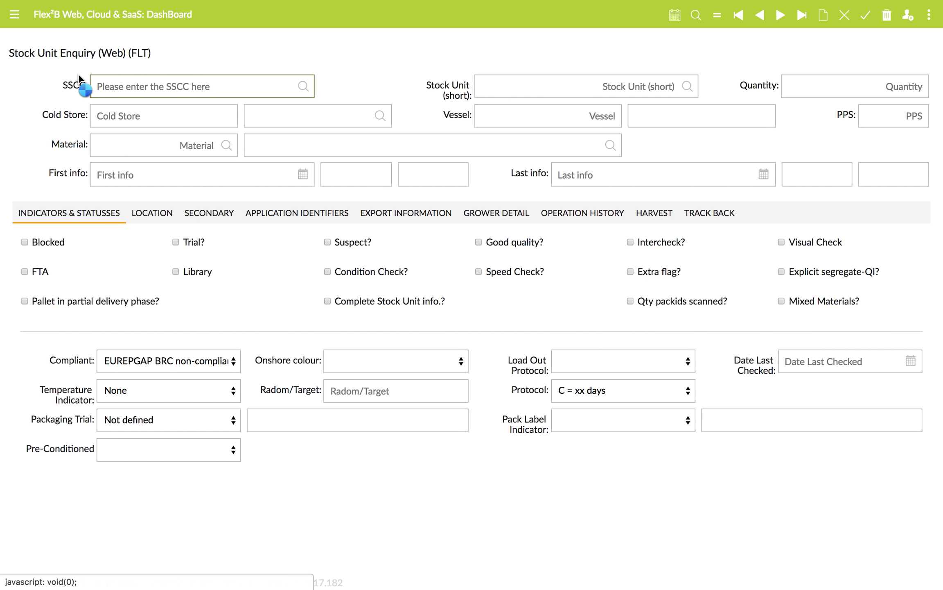
pyautogui.rightClick(120, 86)
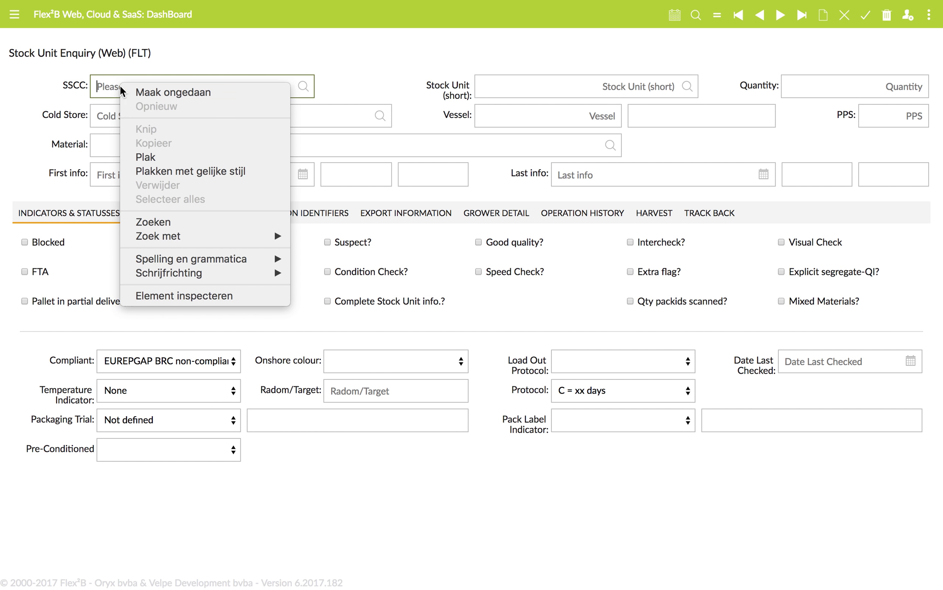
pyautogui.click(139, 160)
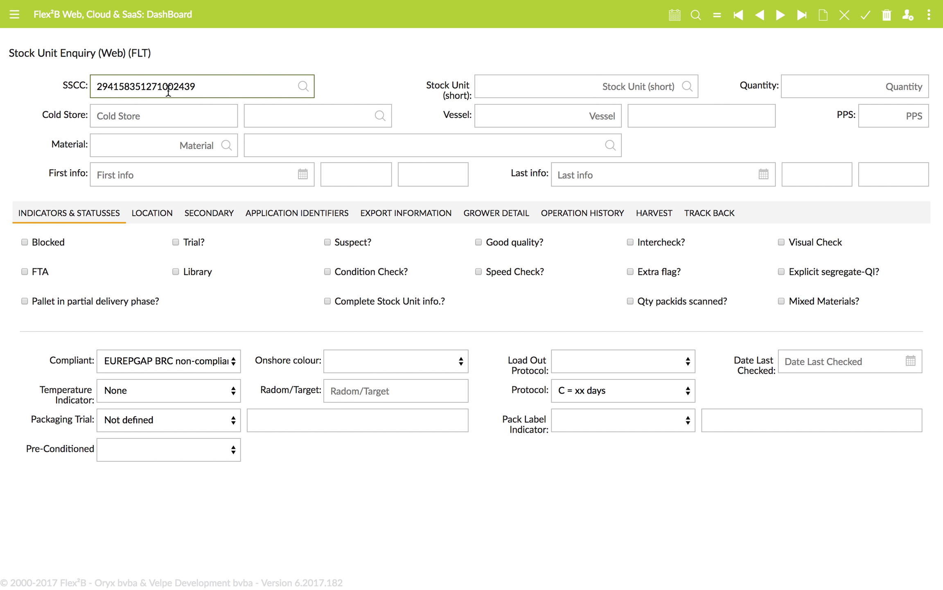
pyautogui.click(716, 15)
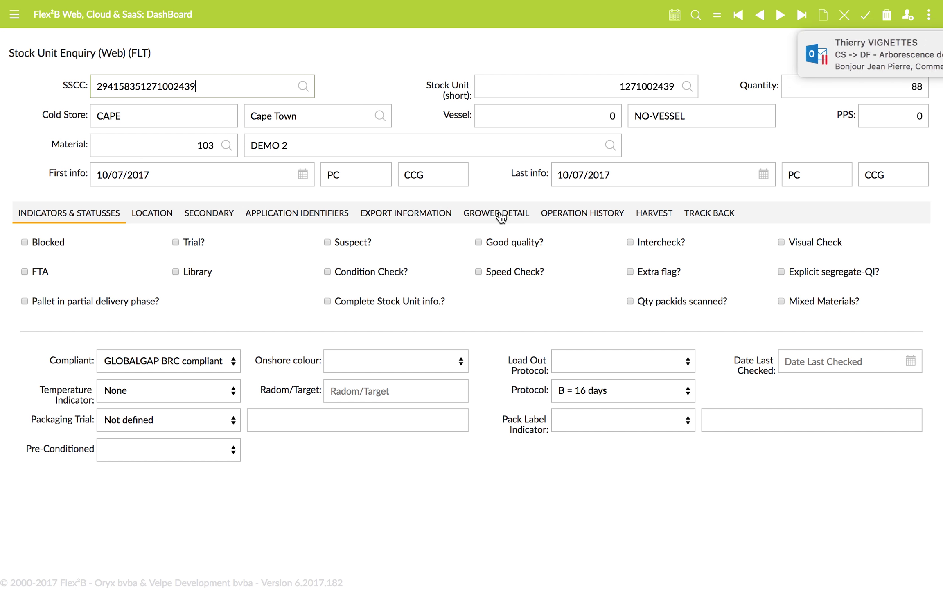
pyautogui.click(568, 216)
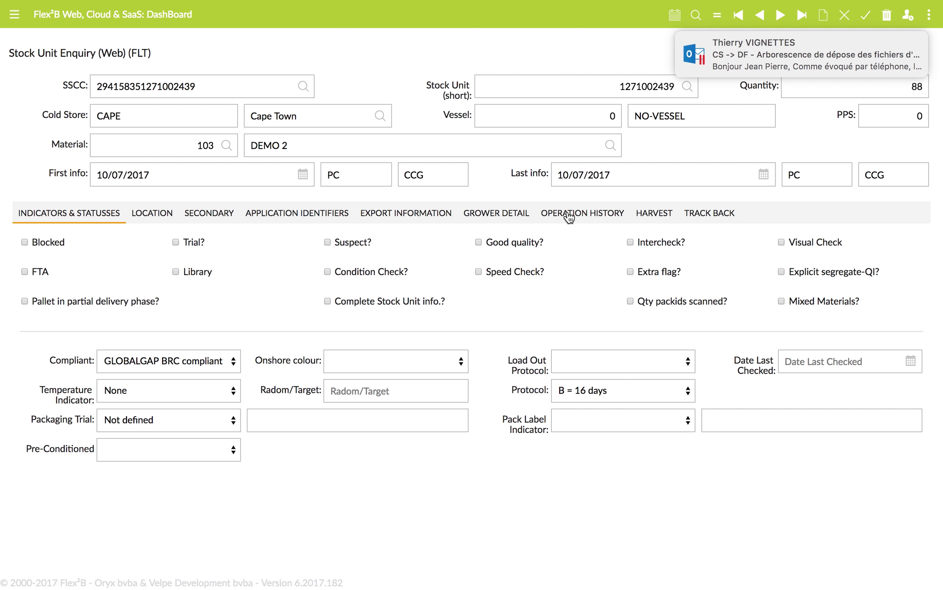